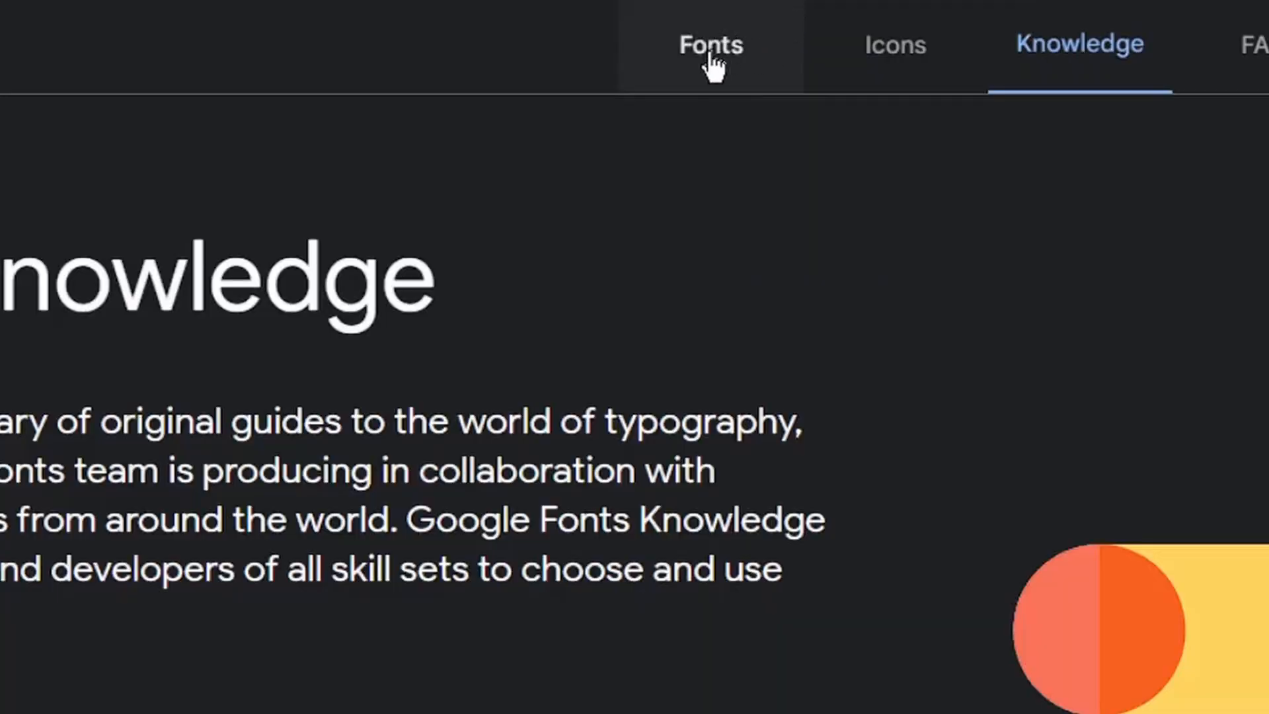
# Search the Google Fonts library for "luckiest" and open the Luckiest Guy font.
pyautogui.click(711, 46)
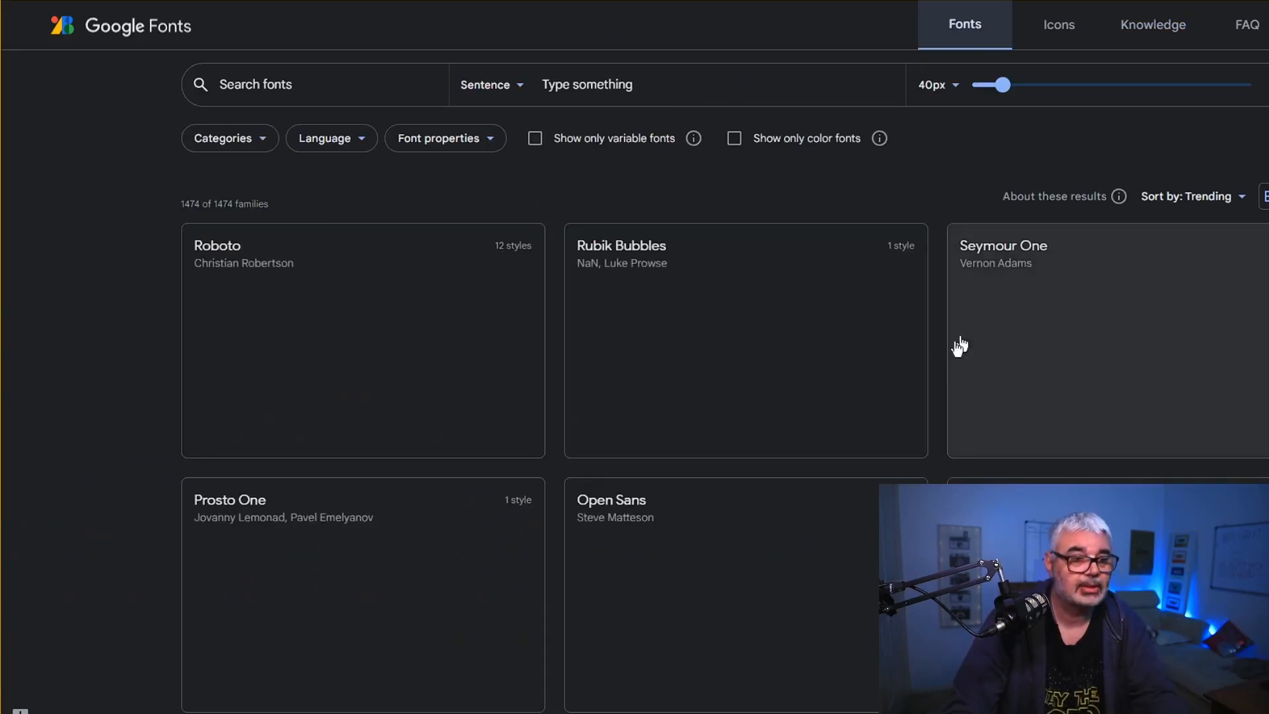
pyautogui.click(285, 79)
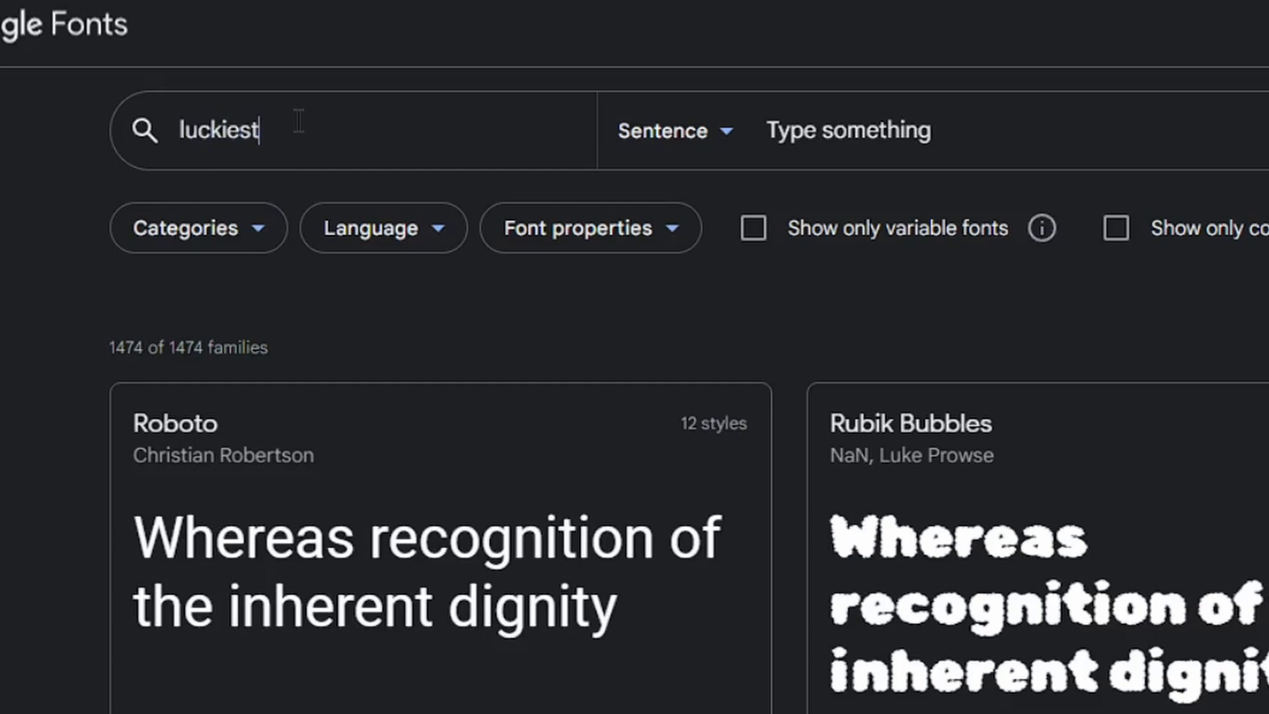
pyautogui.click(344, 654)
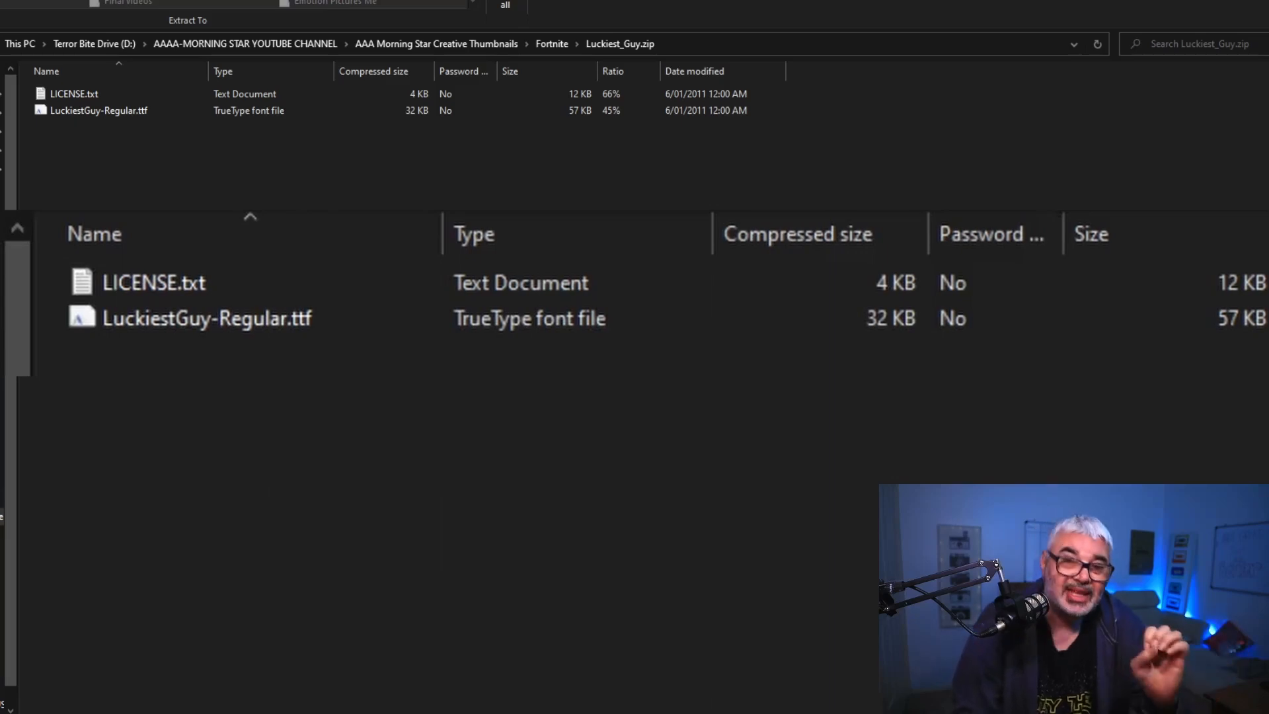
# Extract all files from Luckiest_Guy.zip into the Fortnite\Luckiest_Guy folder.
pyautogui.click(506, 4)
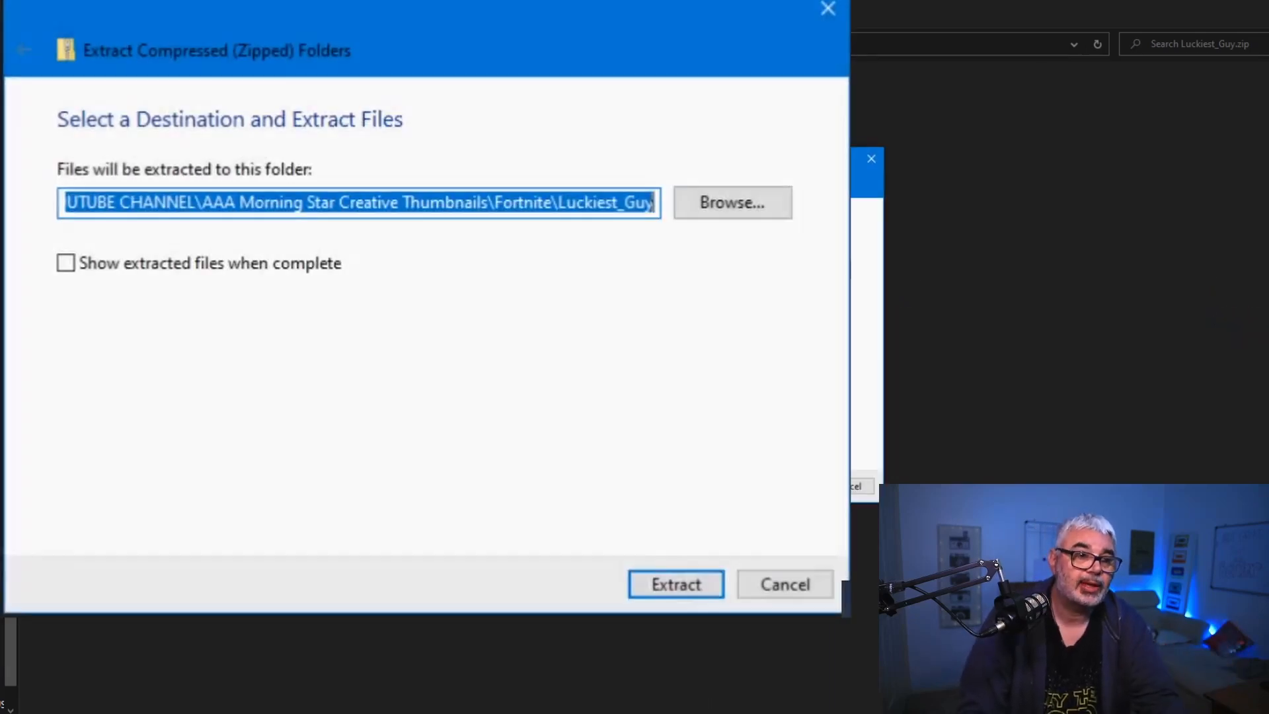
pyautogui.click(695, 586)
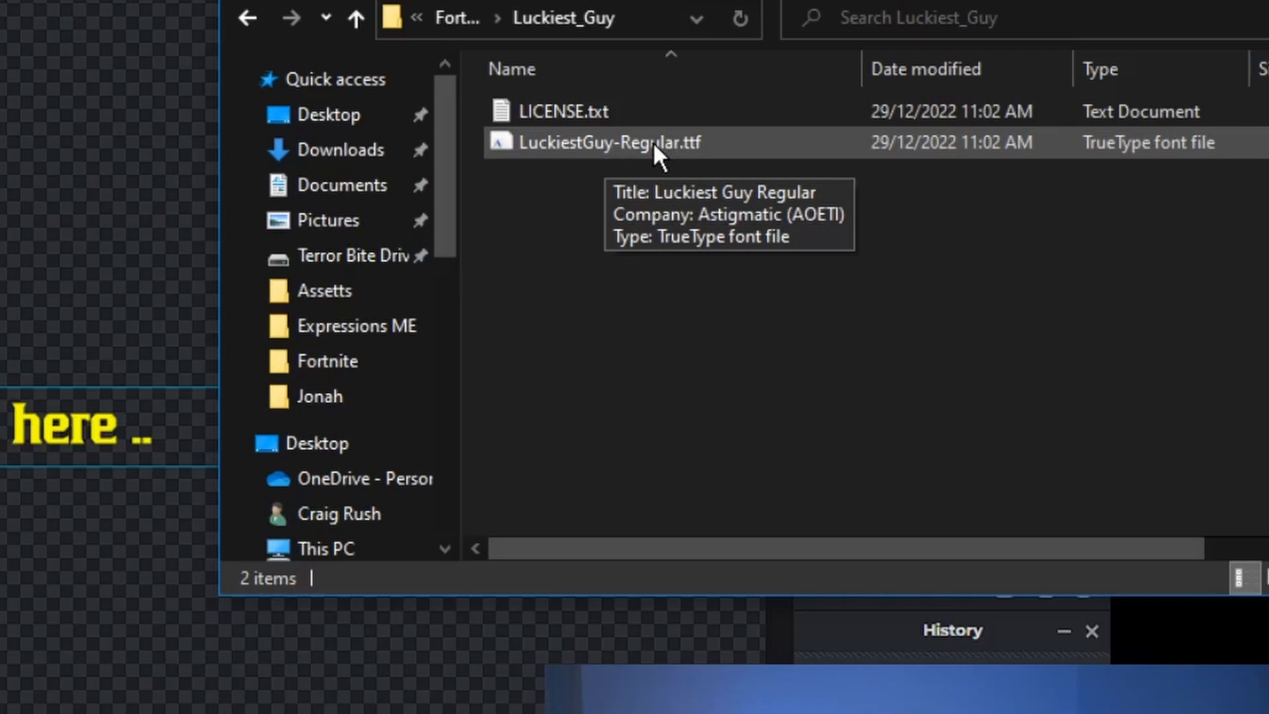
# Load LuckiestGuy-Regular.ttf from the extracted folder into the Pixlr editor and apply it to the placeholder text.
pyautogui.moveTo(651, 140); pyautogui.dragTo(245, 153)
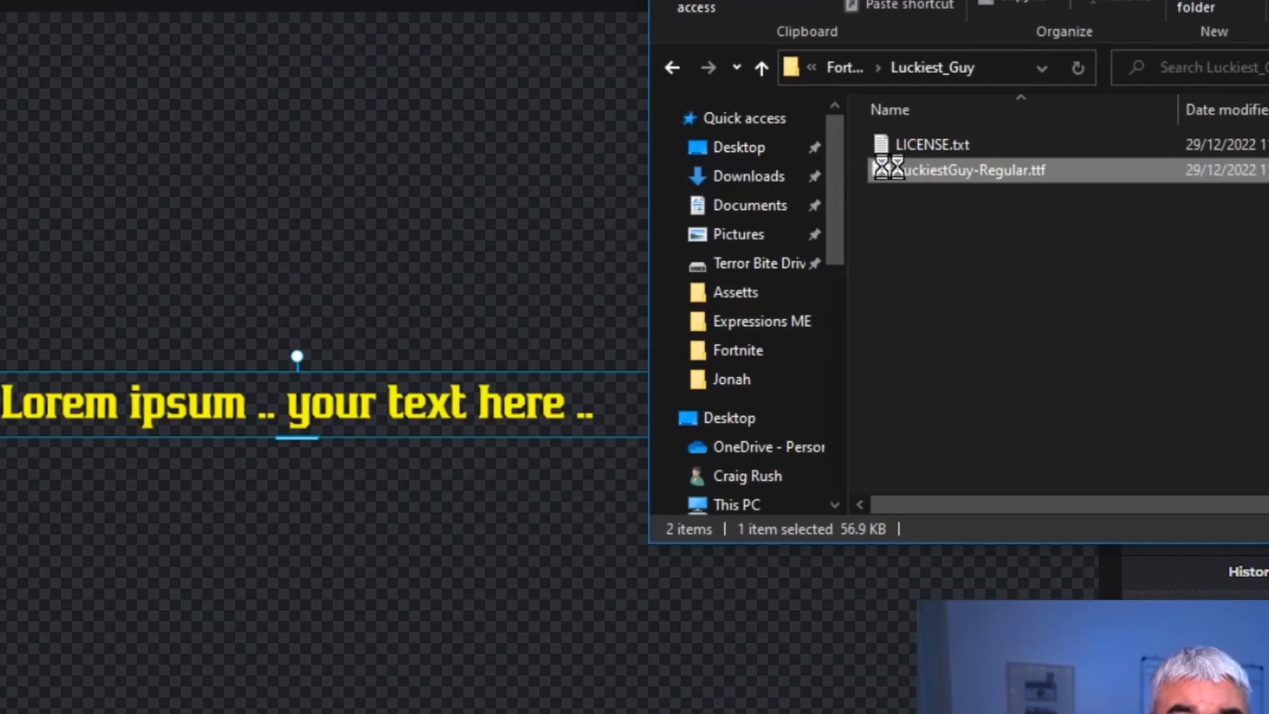
pyautogui.moveTo(717, 178); pyautogui.dragTo(354, 250)
pyautogui.moveTo(537, 250); pyautogui.dragTo(536, 251)
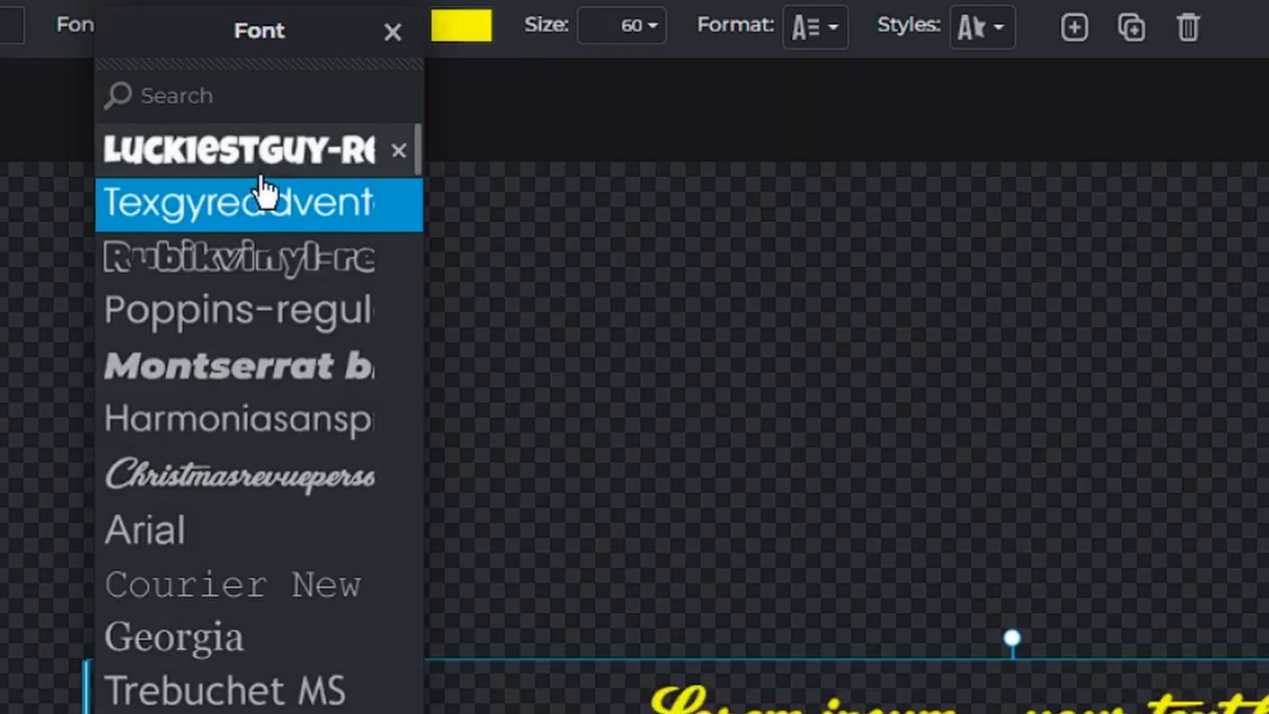
pyautogui.click(263, 187)
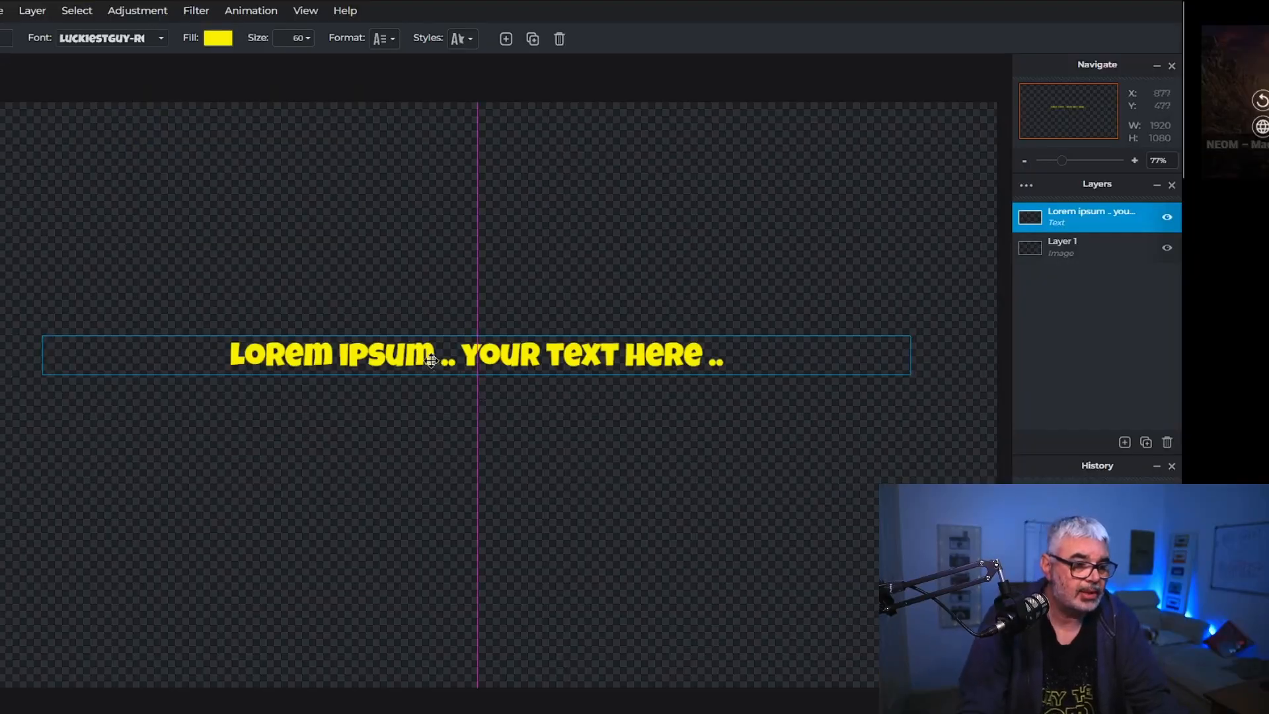
# Replace the placeholder text with FORTNITE in capitals and set its size to 295.
pyautogui.doubleClick(430, 362)
pyautogui.write('fortnite')
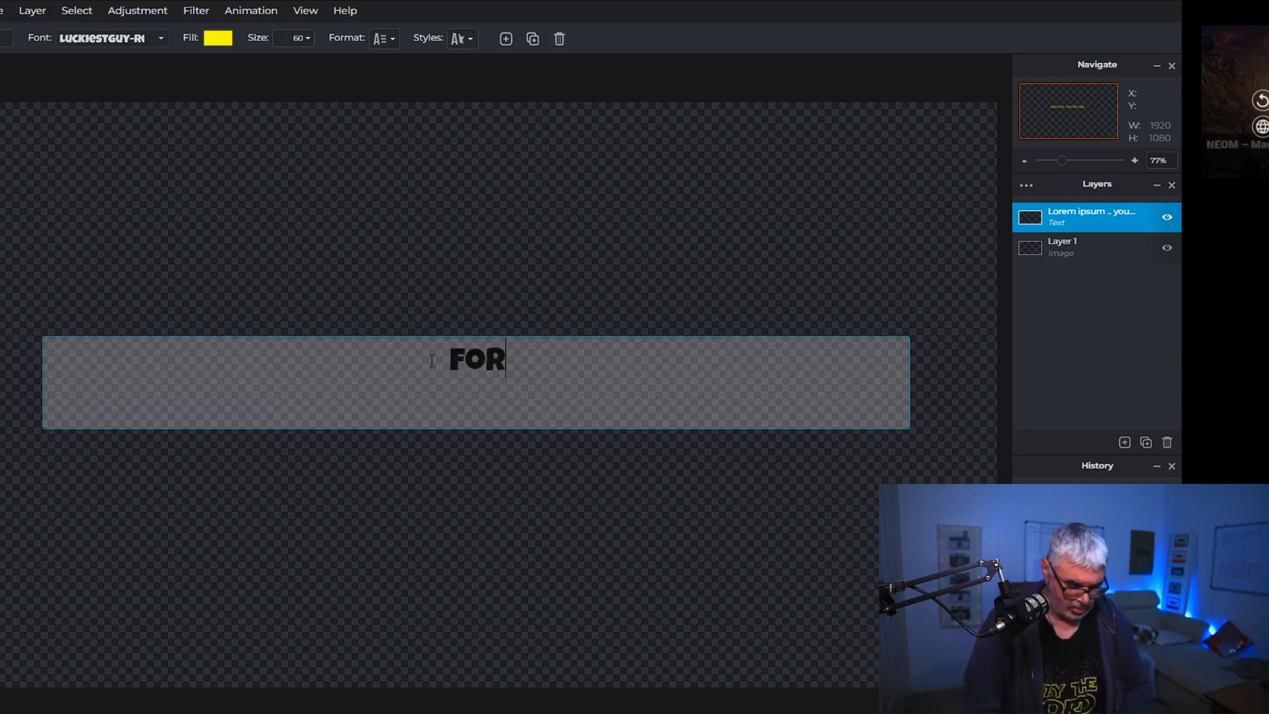
pyautogui.click(294, 37)
pyautogui.moveTo(255, 68); pyautogui.dragTo(258, 69)
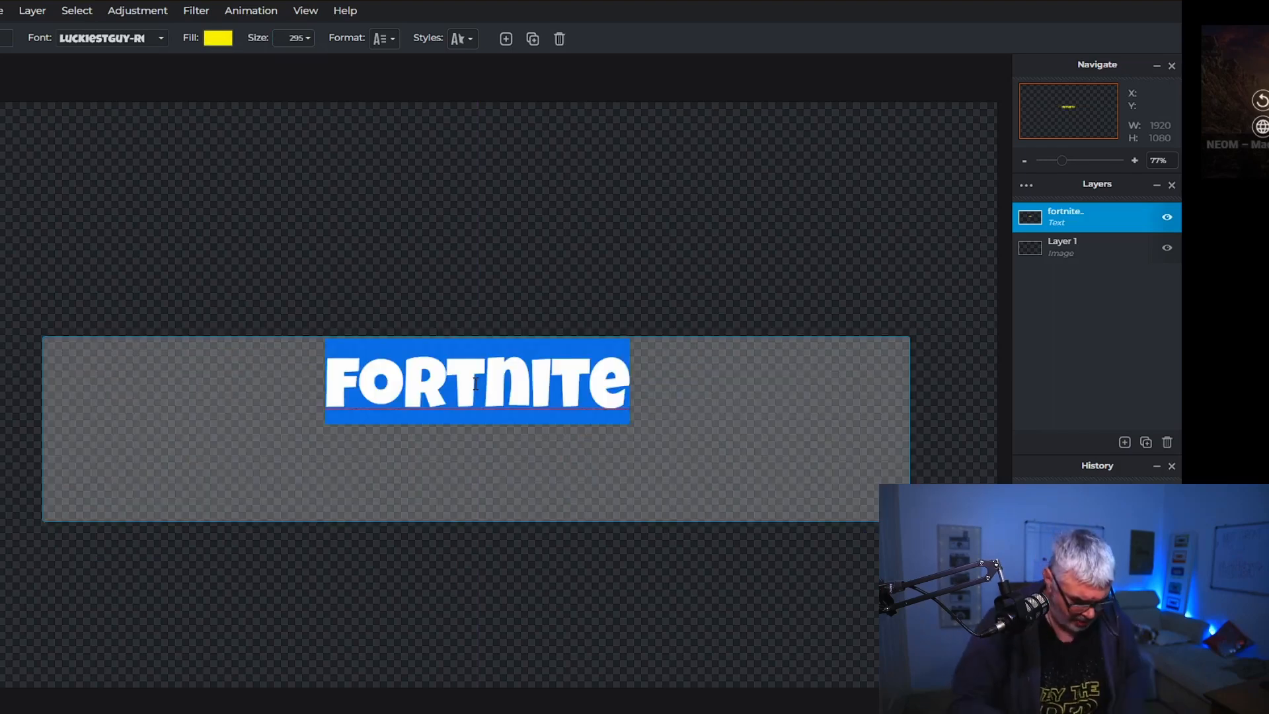
pyautogui.write('f')
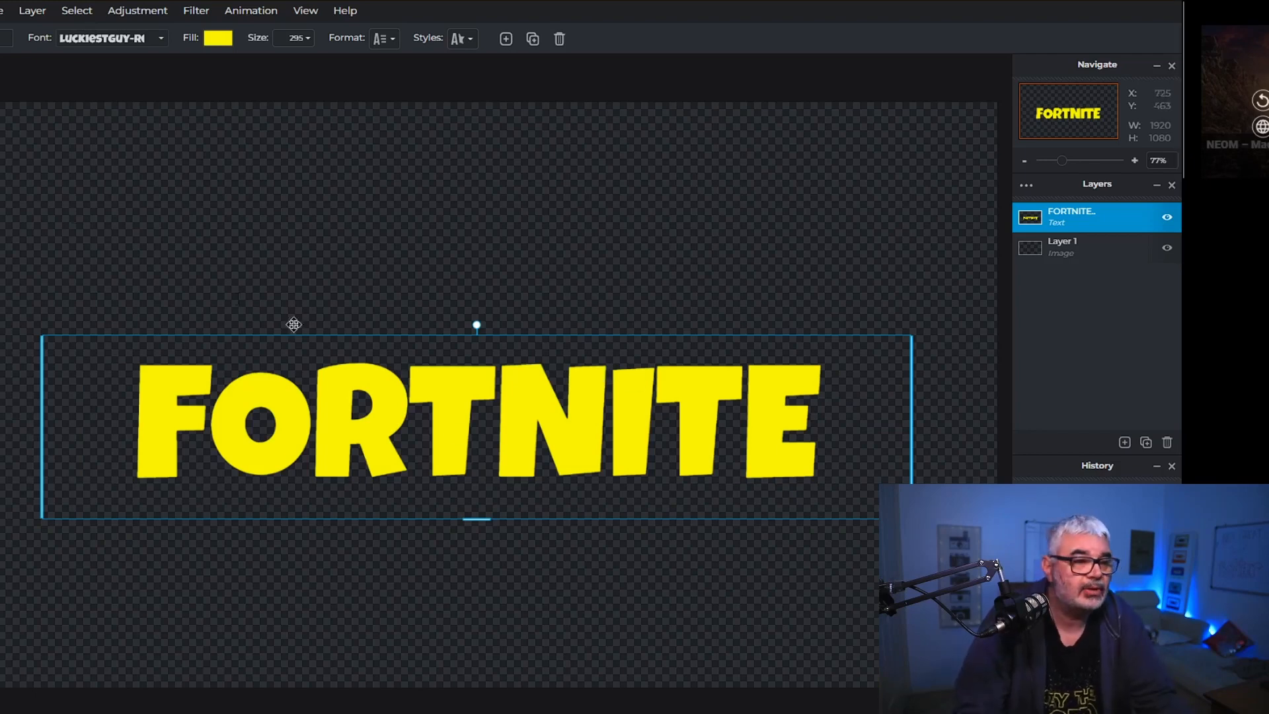
# Change the fill color of the FORTNITE text to white, #FFFFFF.
pyautogui.click(216, 40)
pyautogui.moveTo(136, 133); pyautogui.dragTo(115, 127)
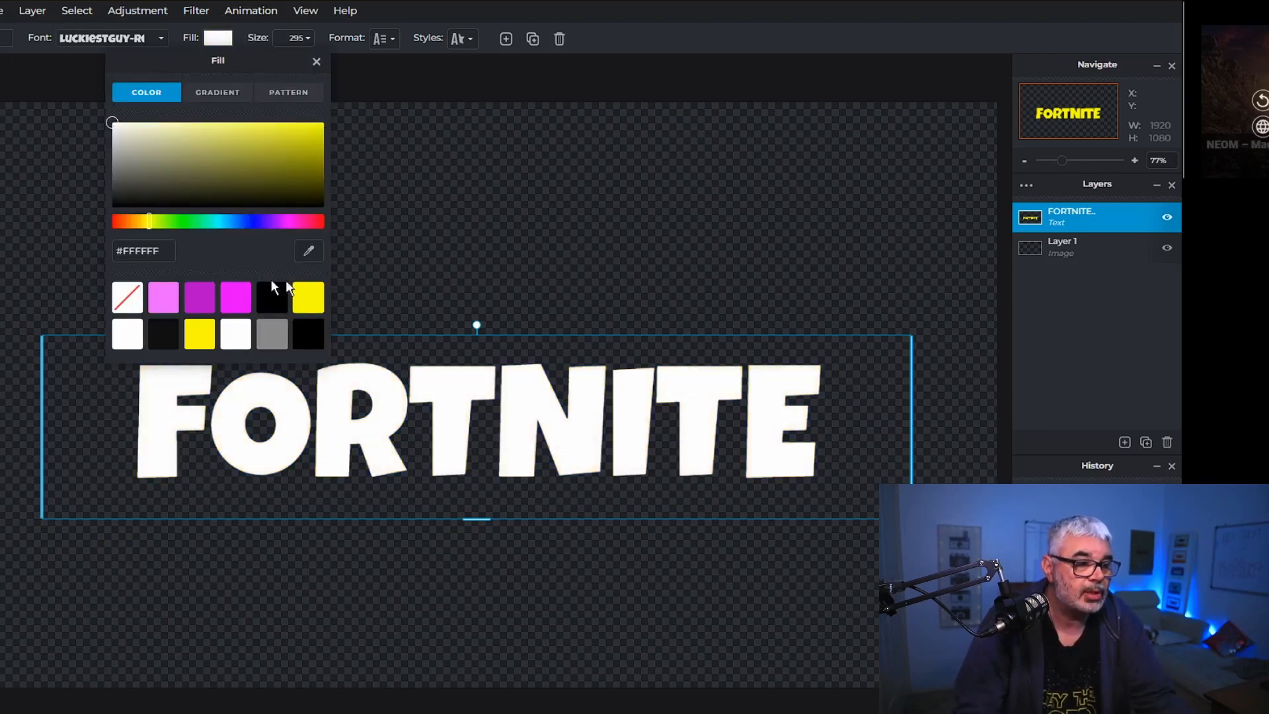
pyautogui.click(466, 215)
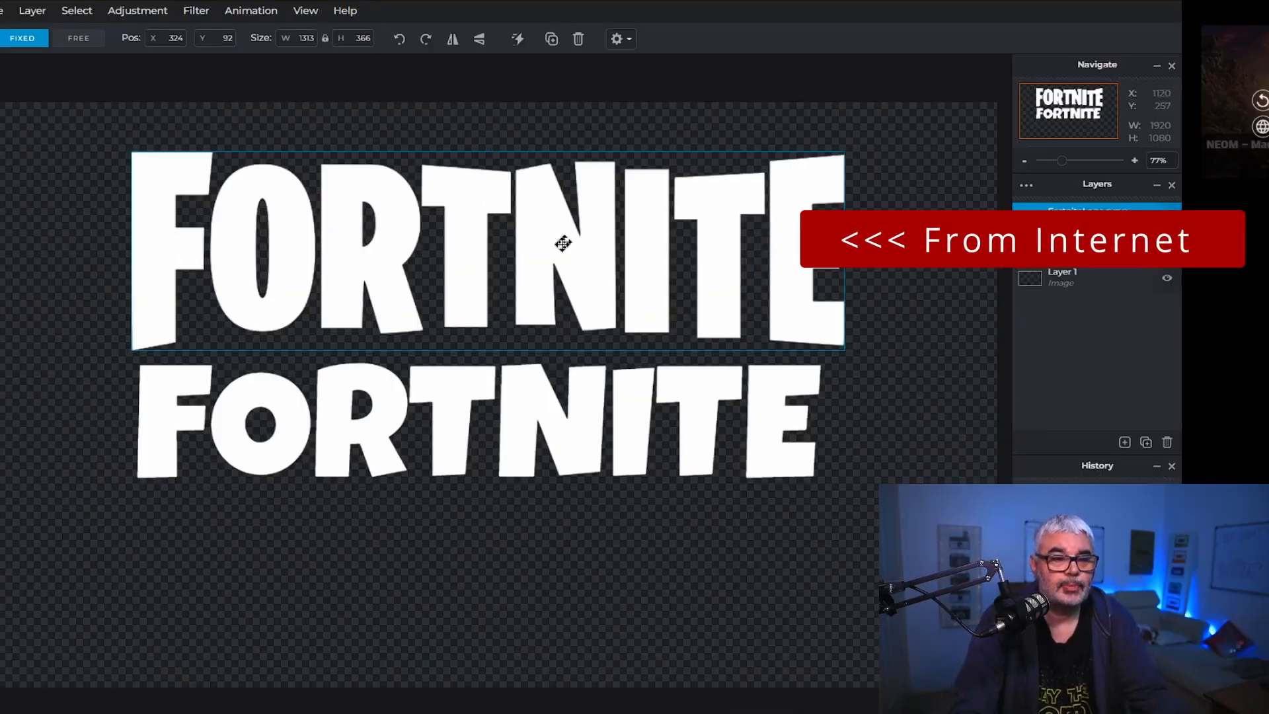
# Try the Fortnite logo image at X 278, Y 96 and replacement wording in the FORTNITE text layer.
pyautogui.moveTo(563, 243); pyautogui.dragTo(540, 240)
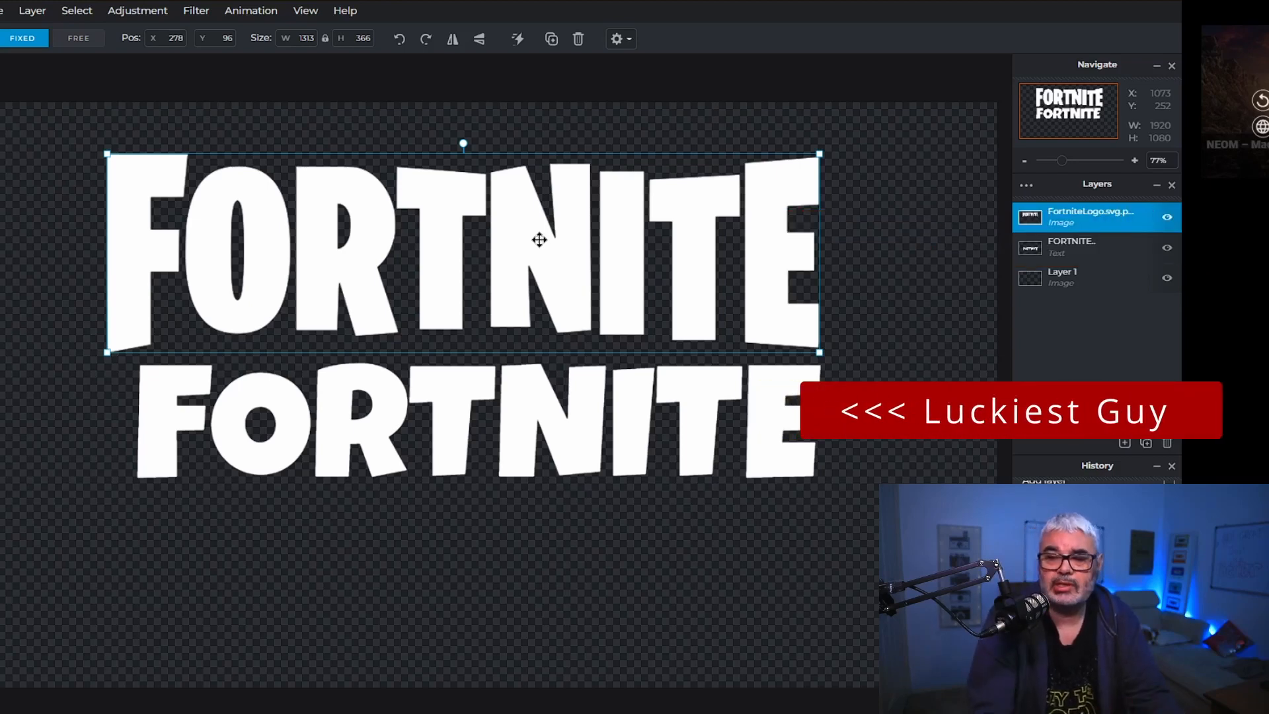
pyautogui.click(555, 431)
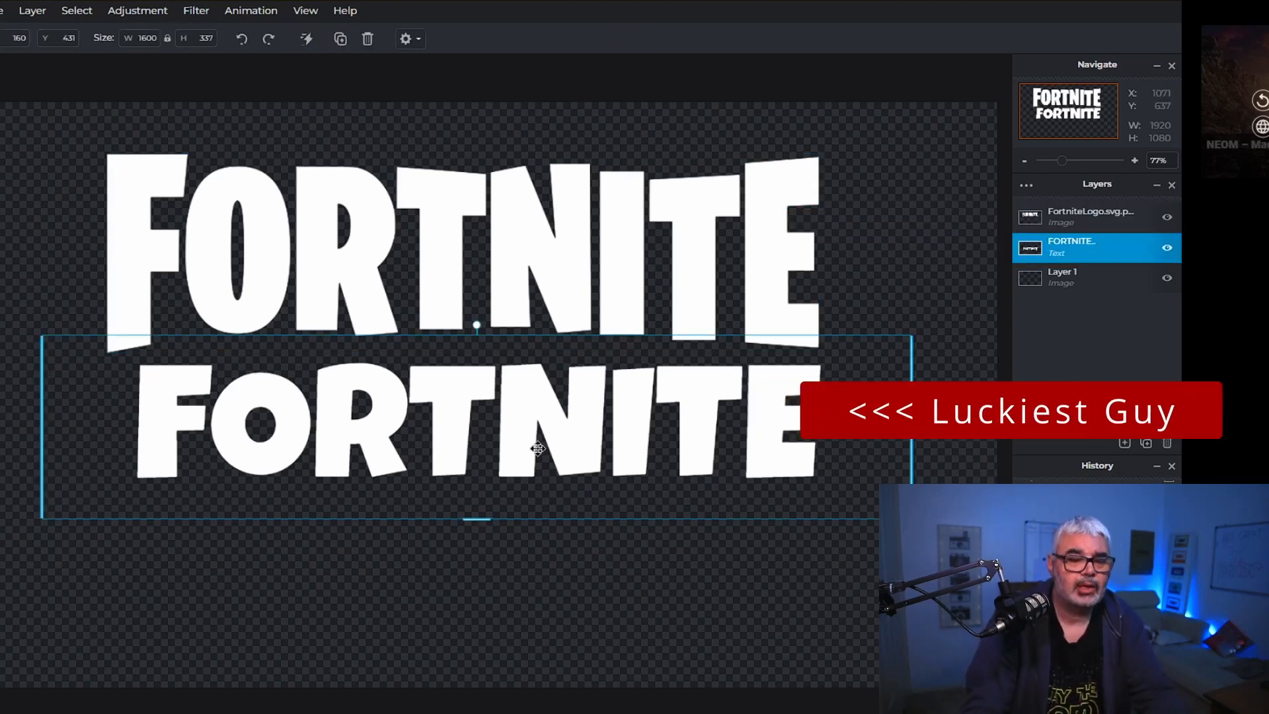
pyautogui.doubleClick(476, 435)
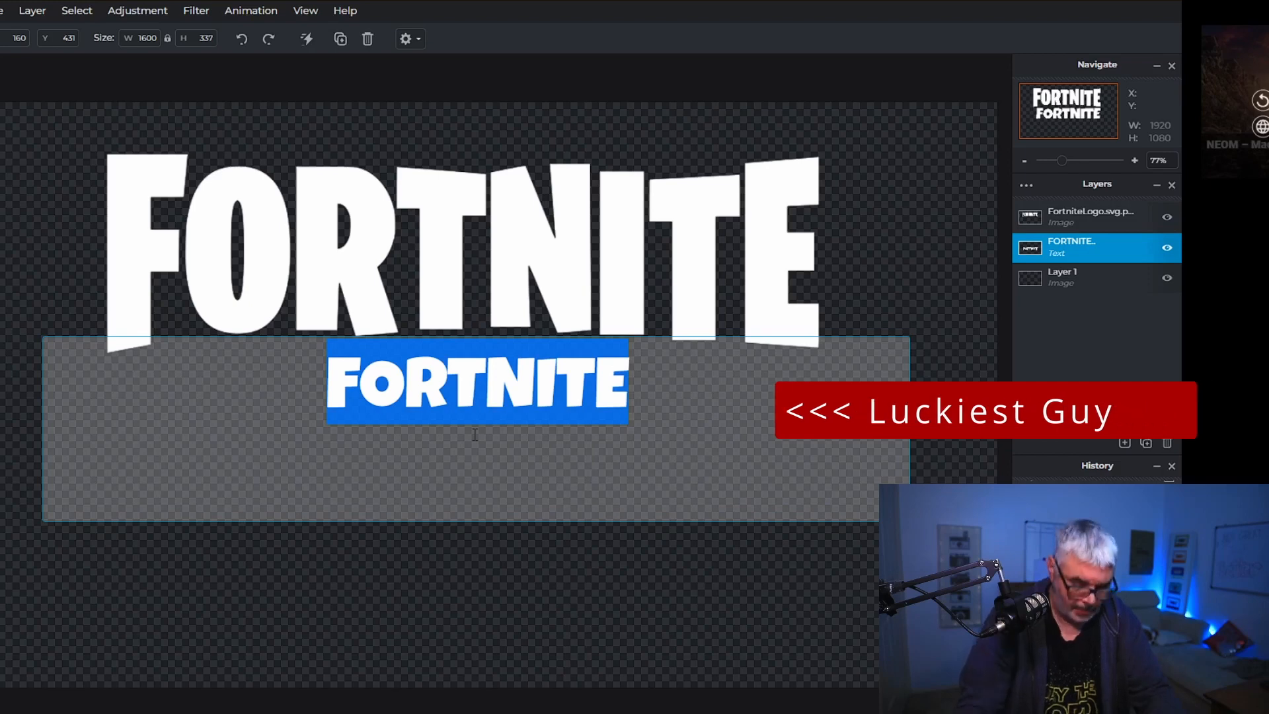
pyautogui.write('betterbettger')
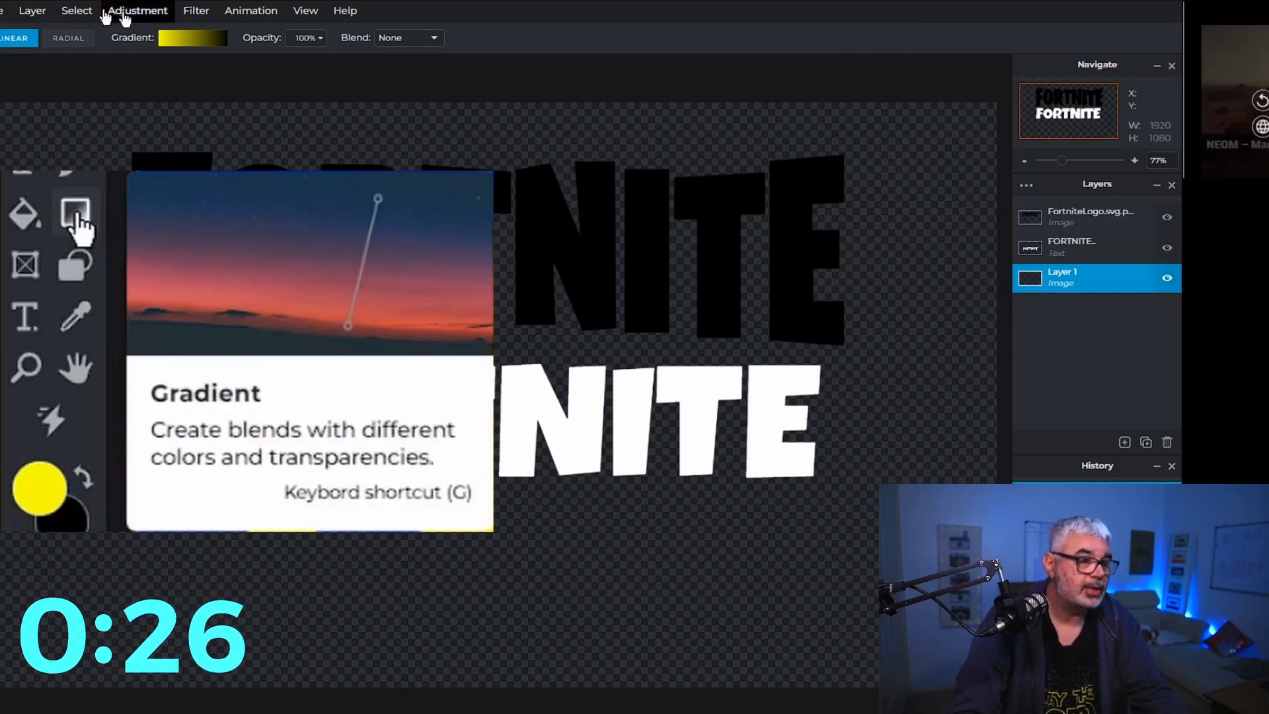
# Make the gradient radial and set its first color stop to blue, #203AFF.
pyautogui.click(93, 65)
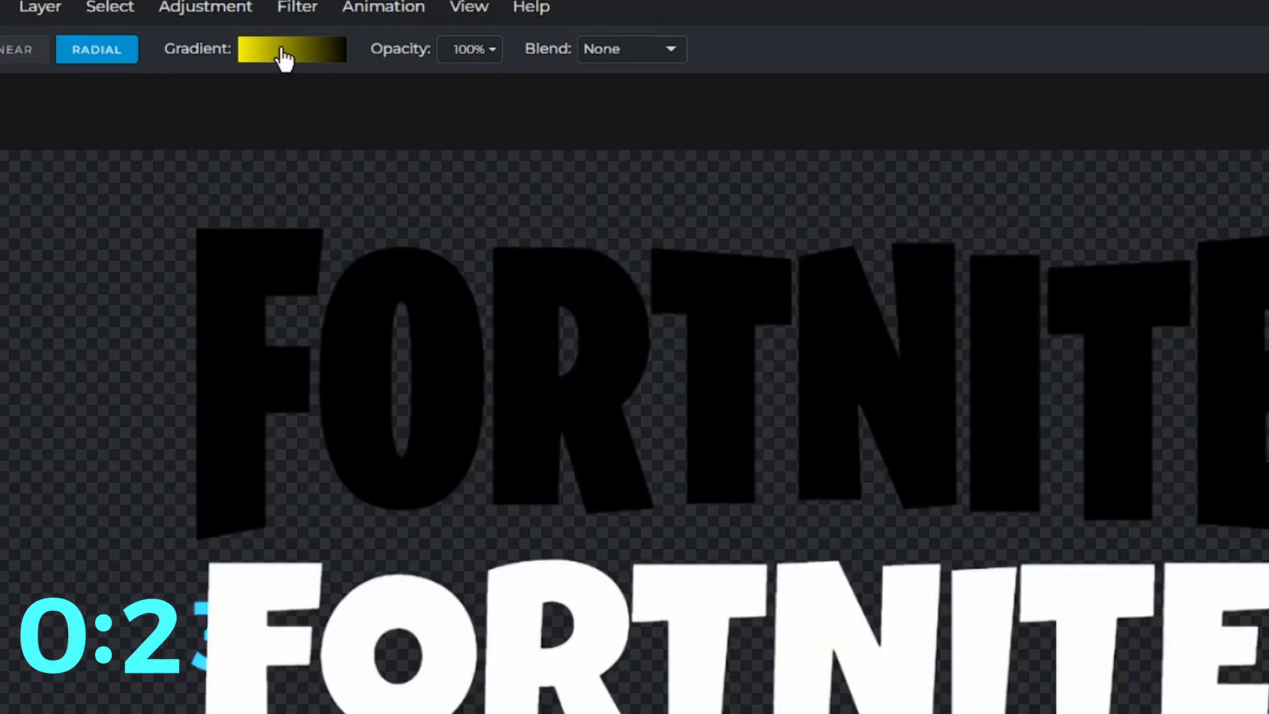
pyautogui.click(278, 51)
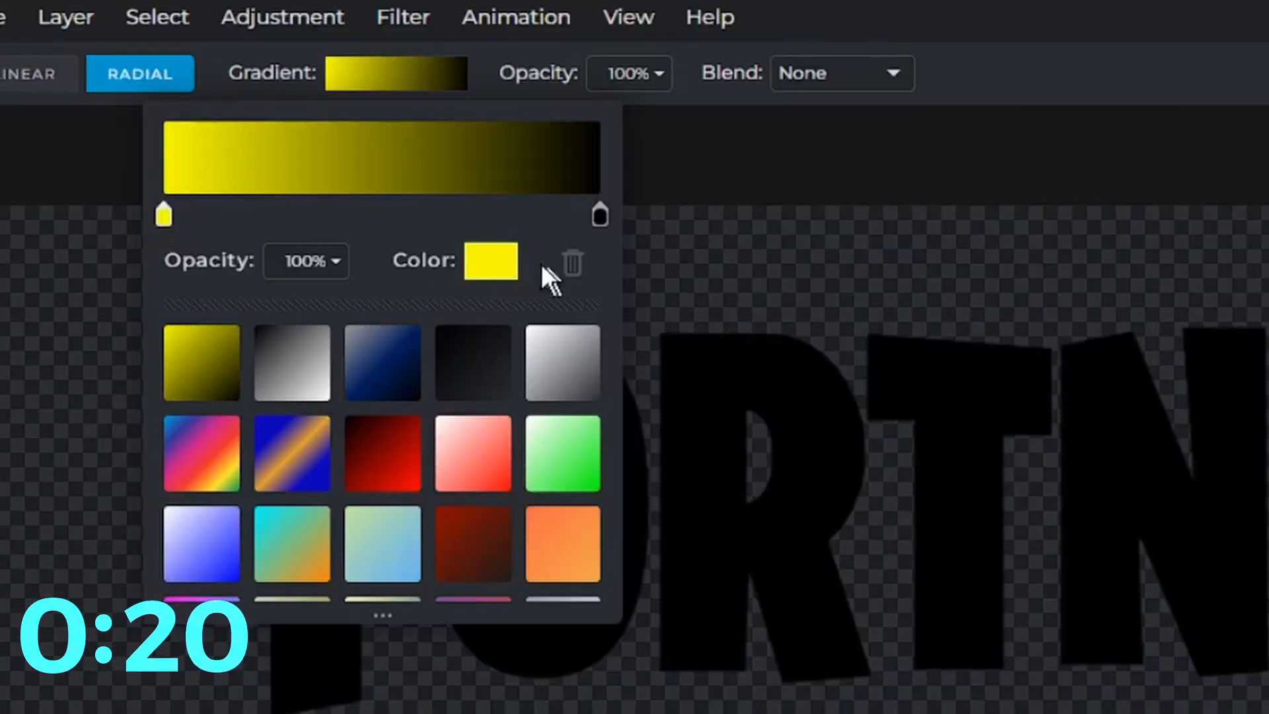
pyautogui.click(491, 261)
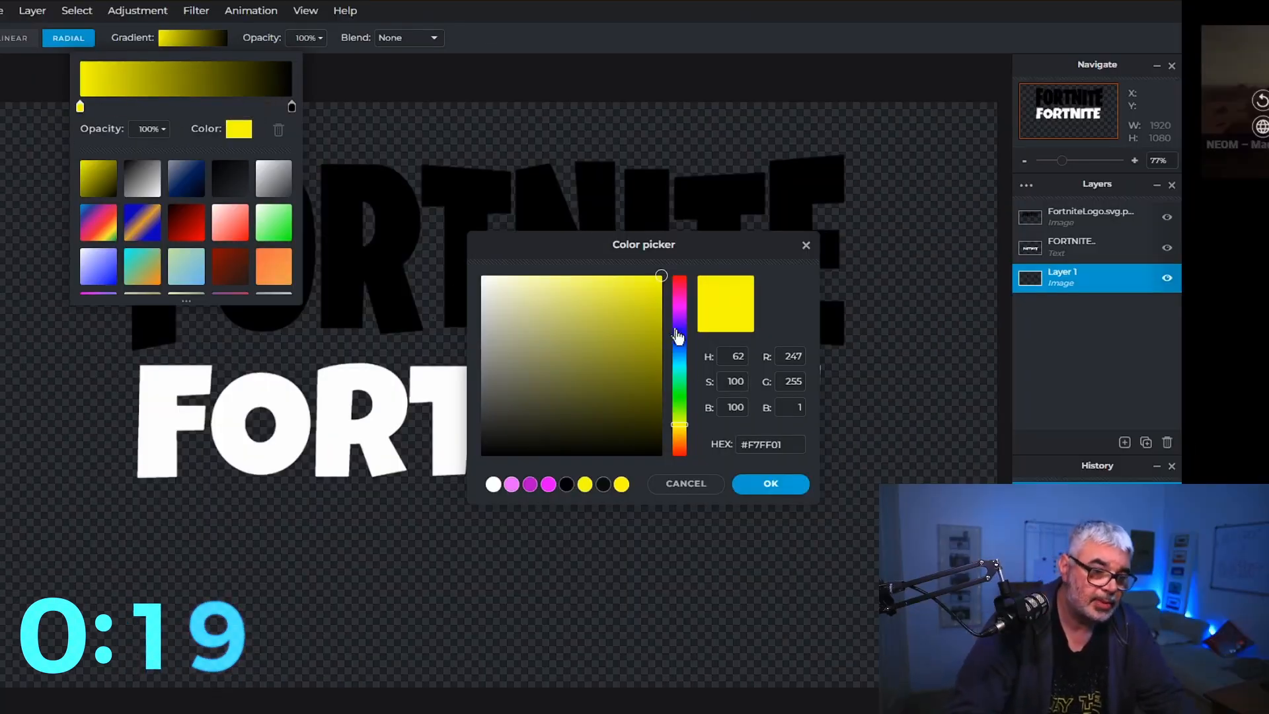
pyautogui.click(678, 337)
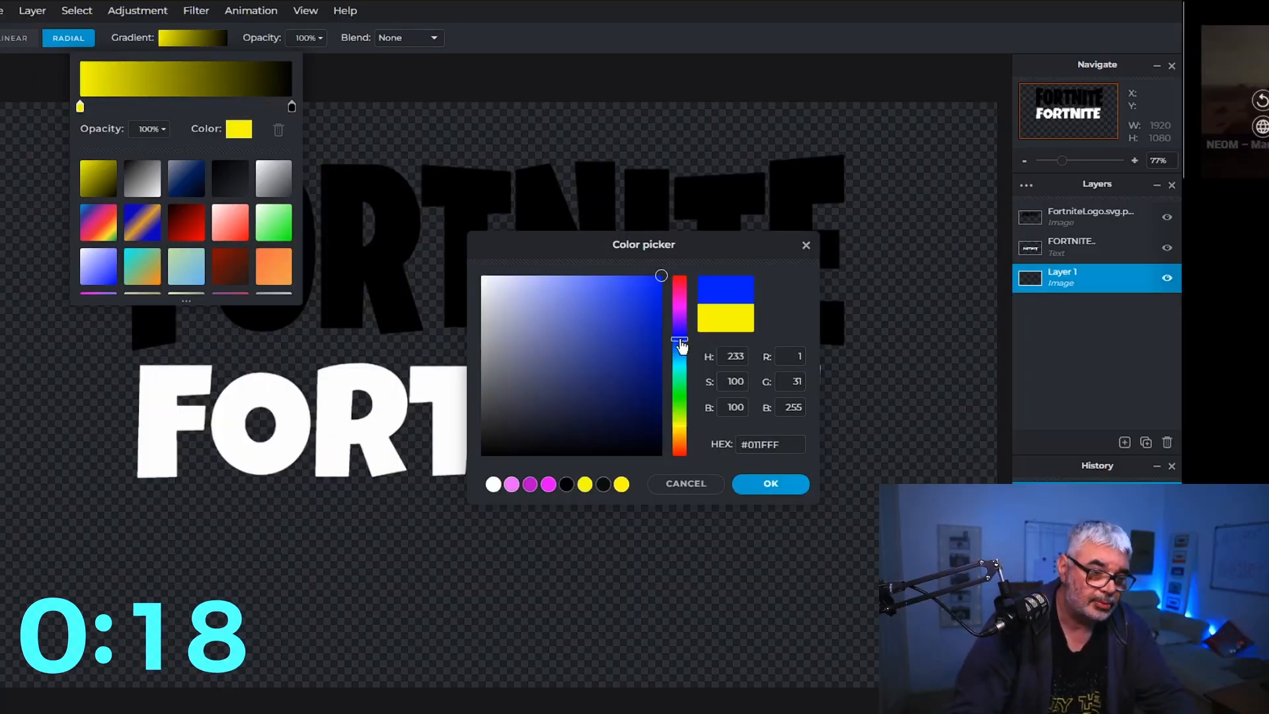
pyautogui.click(771, 483)
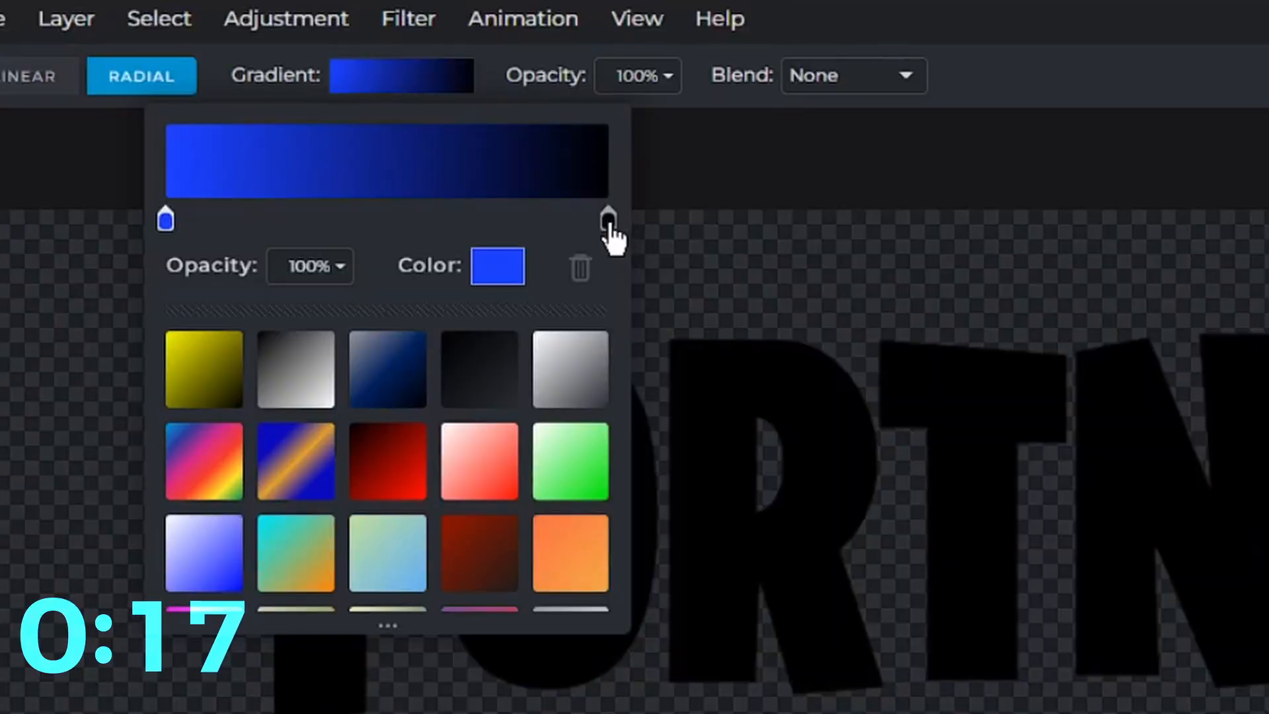
# Set the second gradient stop to a darker blue and fill Layer 1 with the radial gradient from the center outward.
pyautogui.click(608, 221)
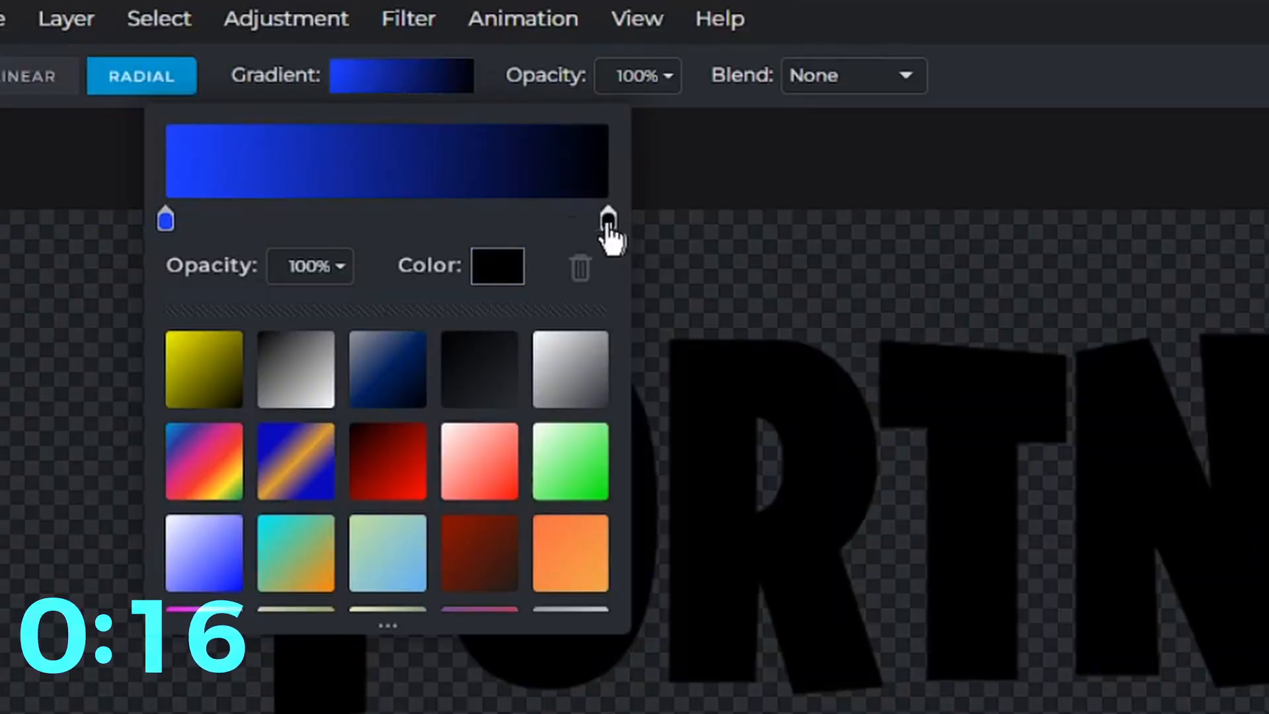
pyautogui.click(498, 266)
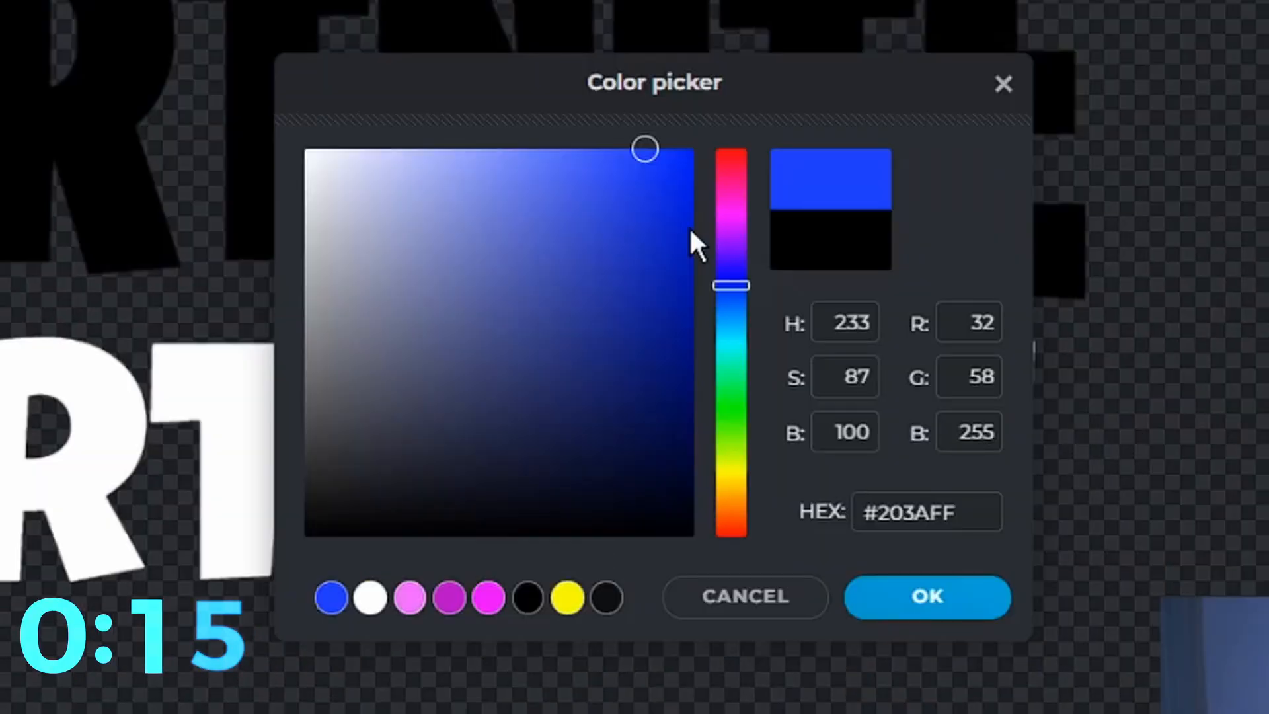
pyautogui.moveTo(690, 230); pyautogui.dragTo(693, 254)
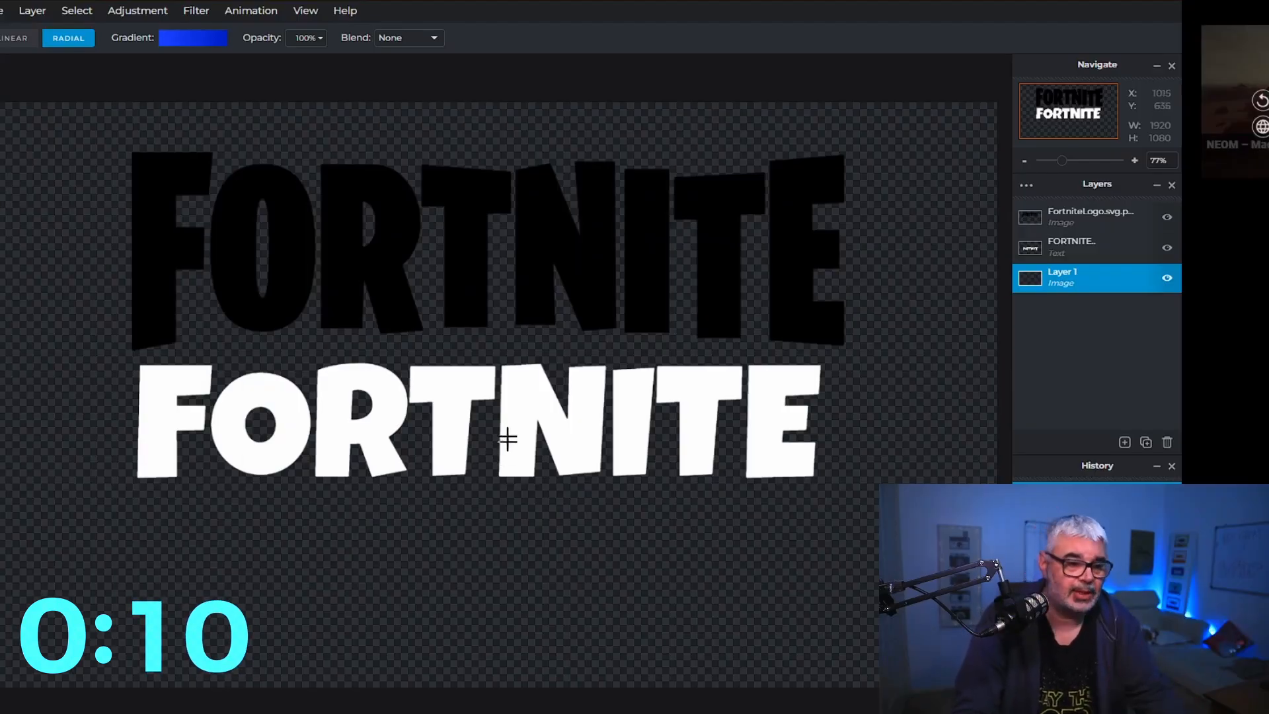
pyautogui.moveTo(798, 393); pyautogui.dragTo(939, 347)
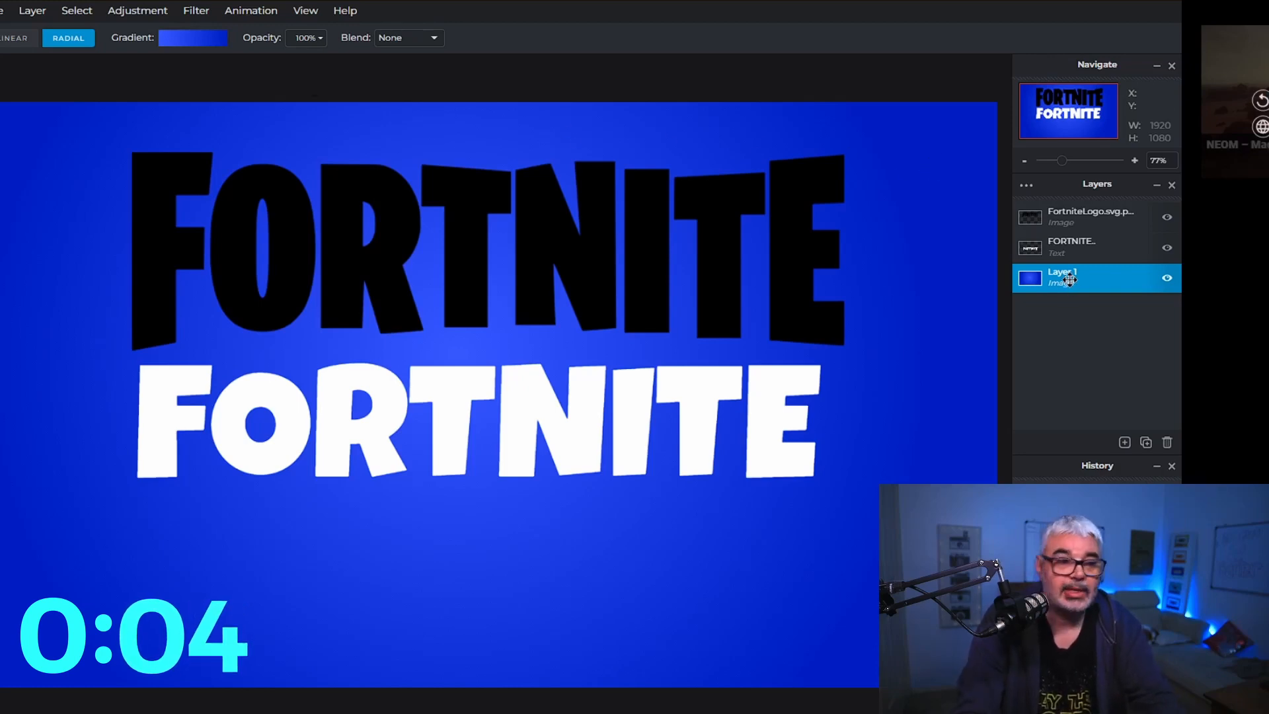
# Darken the edges of the blue background on Layer 1 with a vignette filter.
pyautogui.click(196, 10)
pyautogui.click(205, 122)
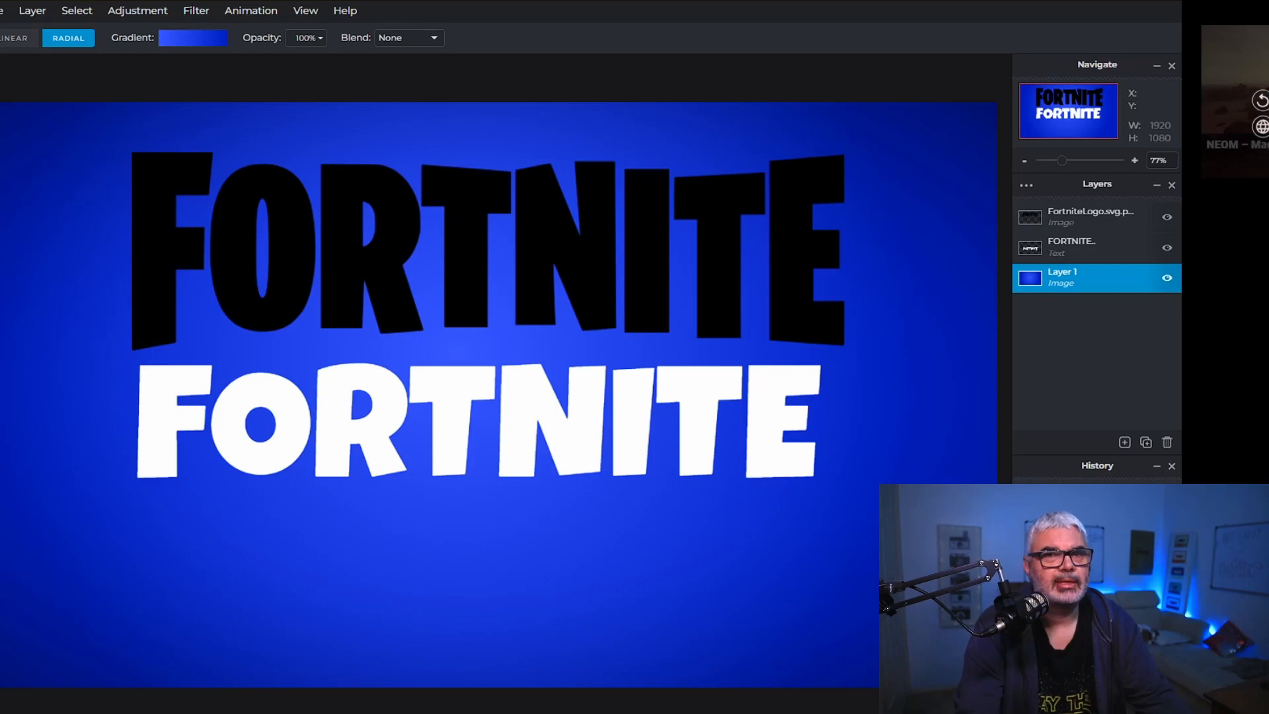
# Replace the white FORTNITE text with a new text layer reading F, with its box narrowed and placed below the logo's F.
pyautogui.press('v')
pyautogui.moveTo(454, 438); pyautogui.dragTo(475, 484)
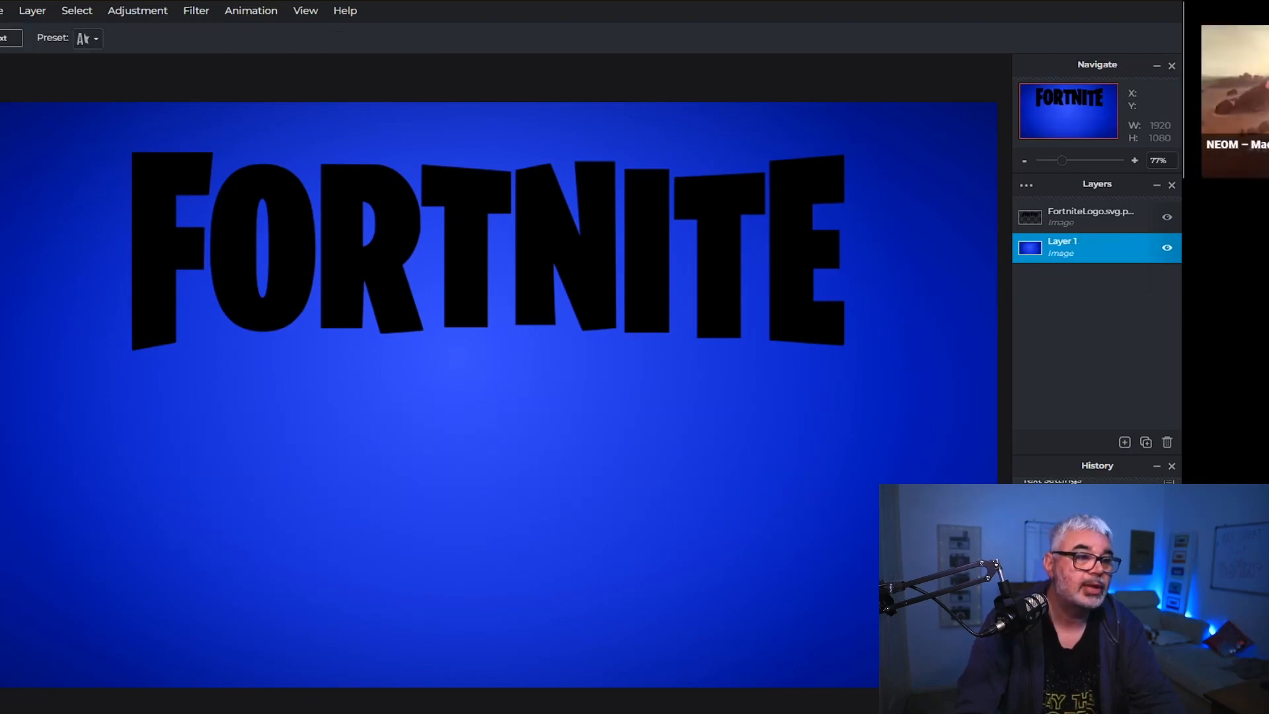
pyautogui.click(4, 38)
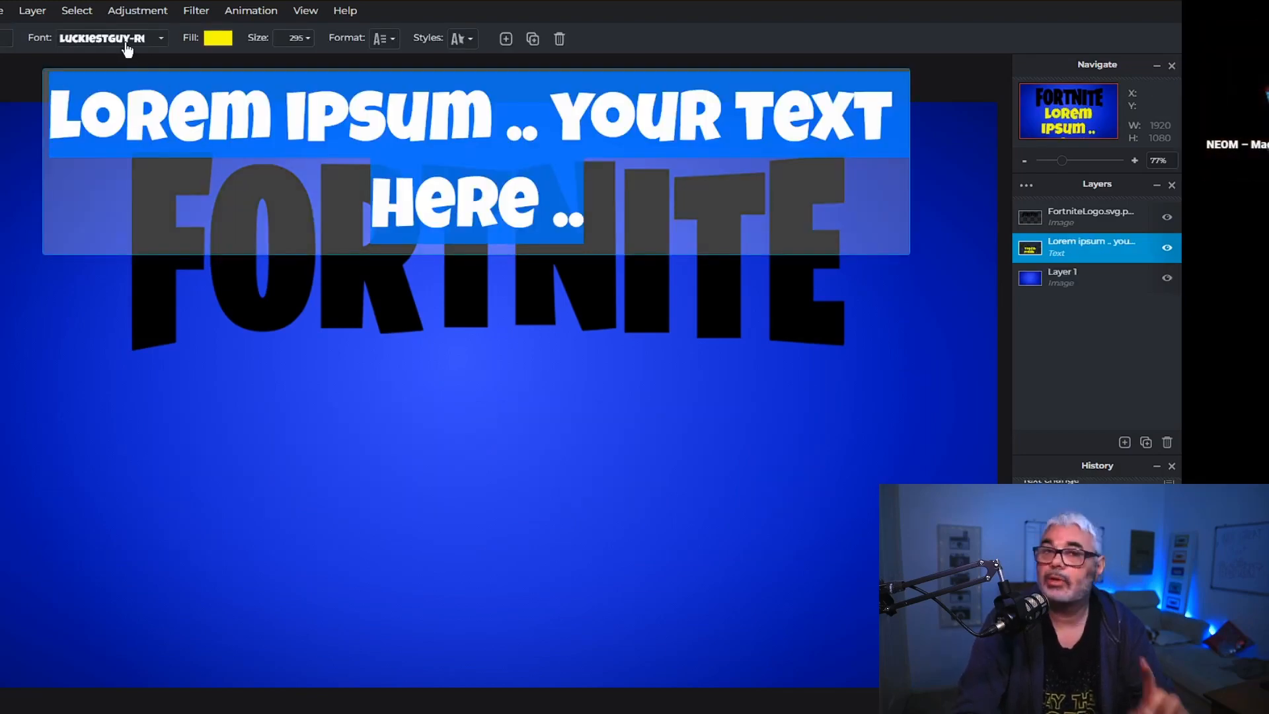
pyautogui.write('F')
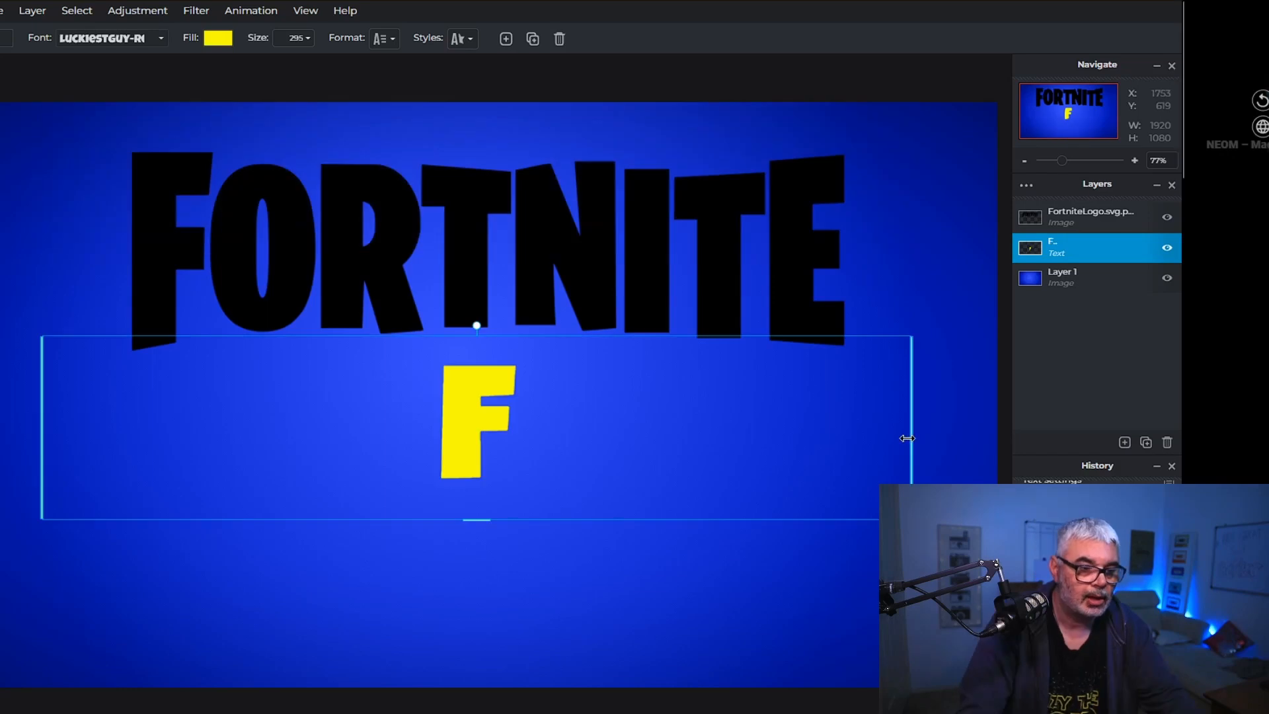
pyautogui.moveTo(905, 439); pyautogui.dragTo(216, 495)
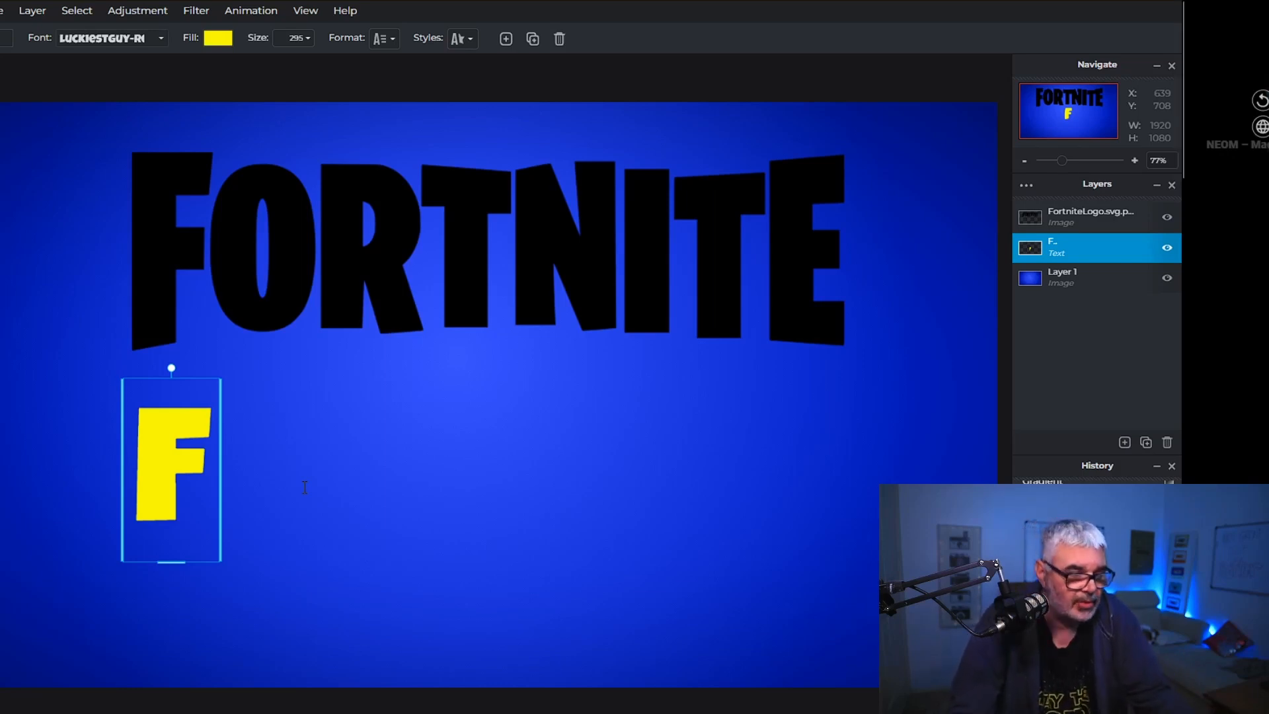
# Duplicate the F text layer several times to provide copies for the remaining letters of FORTNITE.
pyautogui.doubleClick(1145, 442)
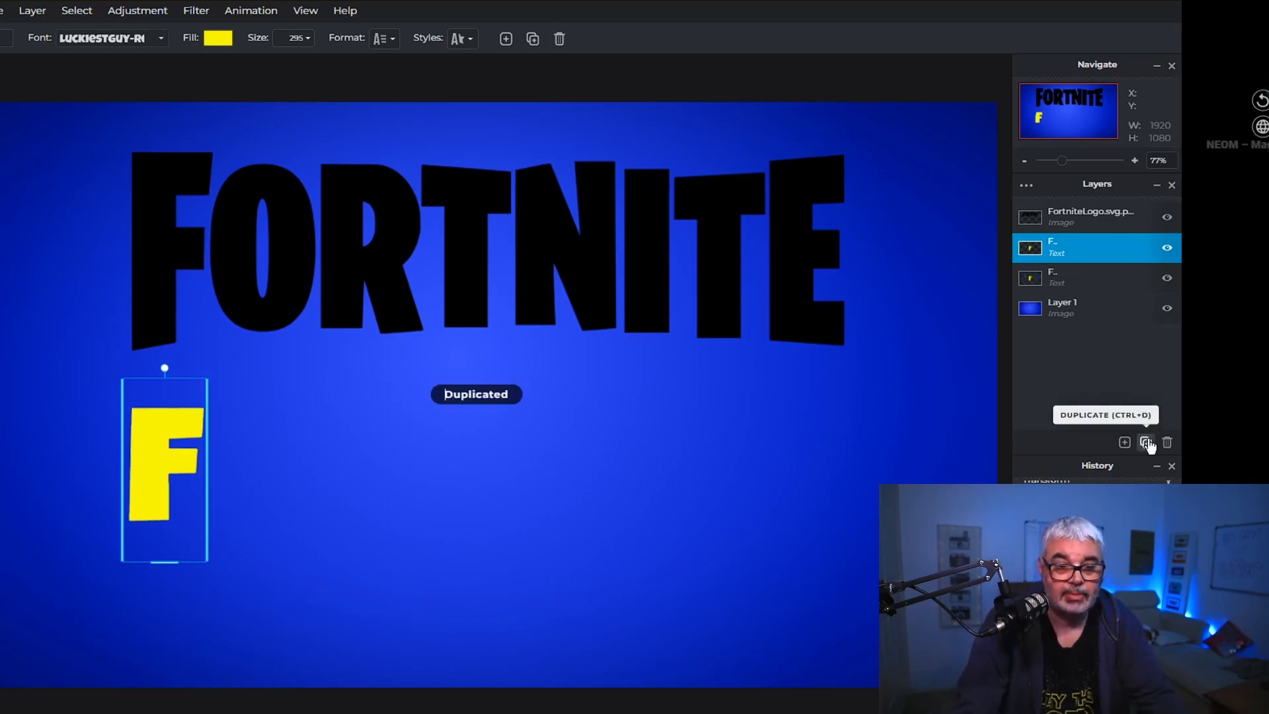
pyautogui.click(1138, 425)
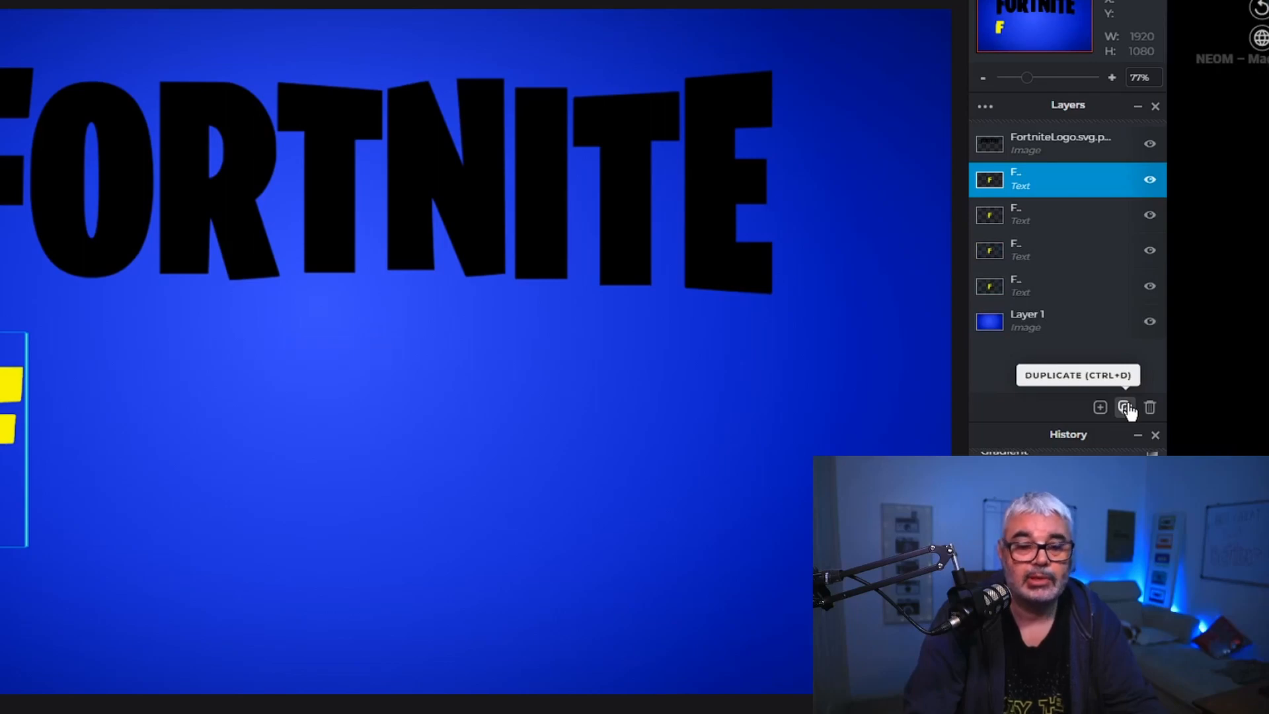
pyautogui.click(1126, 406)
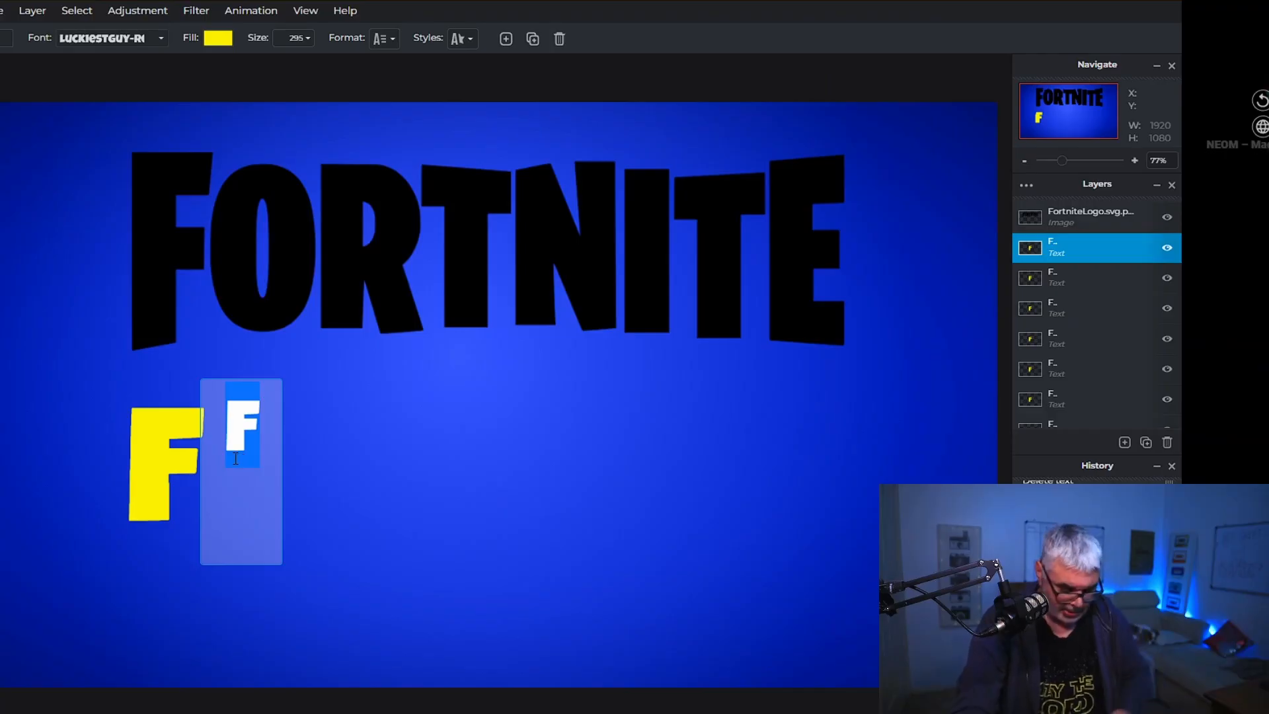
# Change the F copy beside the original letter to O.
pyautogui.write('O')
pyautogui.click(260, 528)
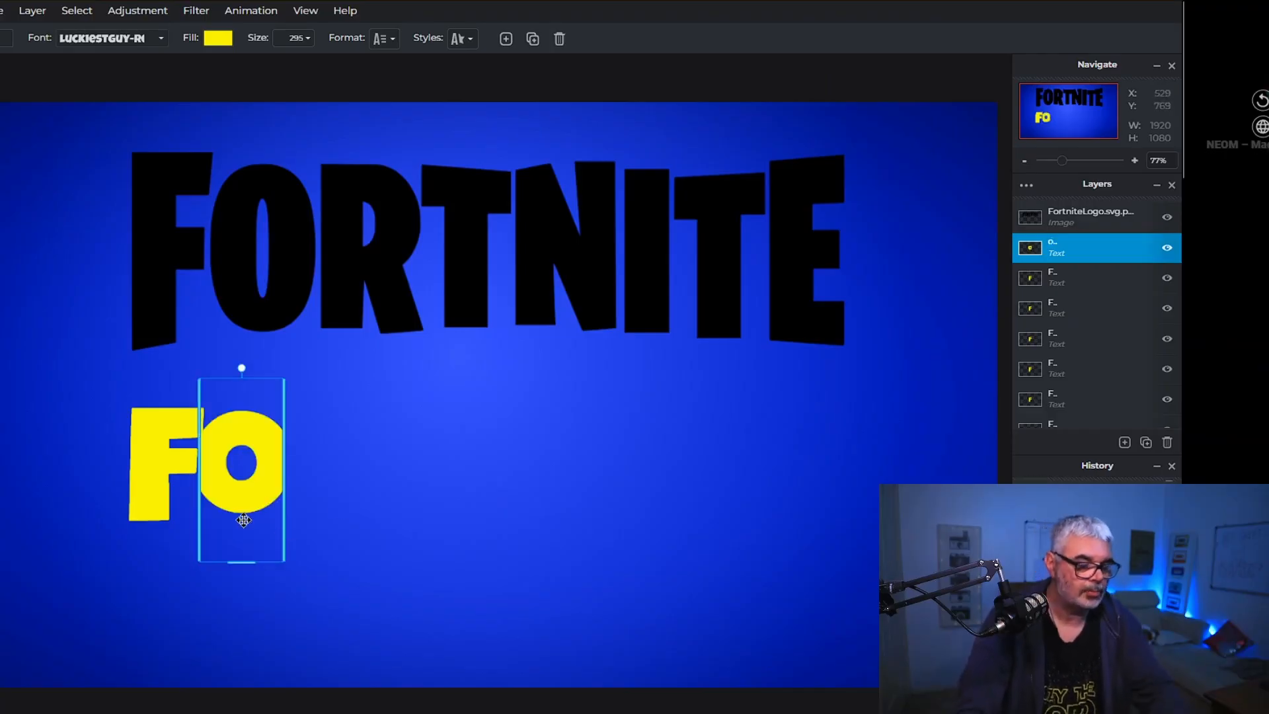
# Undo the lowercase o, retype the second letter as a capital O, and widen its text box to show the whole letter.
pyautogui.hotkey('ctrl', 'z')
pyautogui.doubleClick(239, 495)
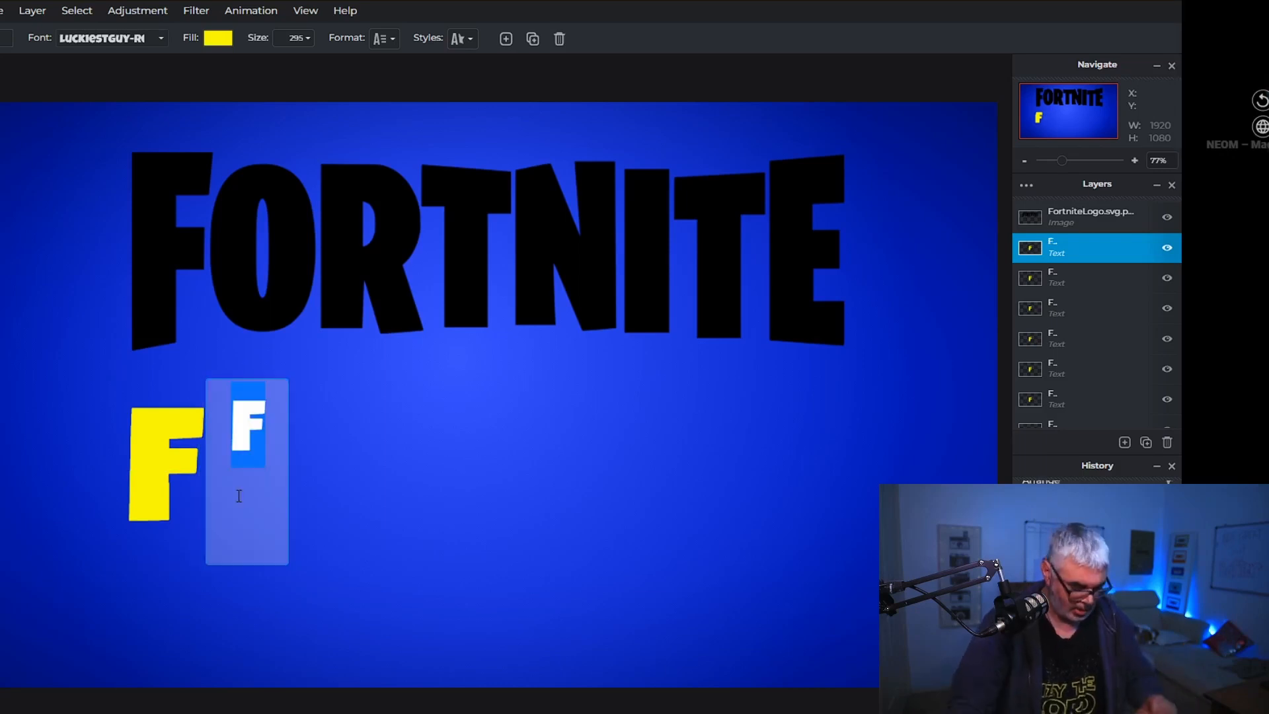
pyautogui.write('O')
pyautogui.click(224, 490)
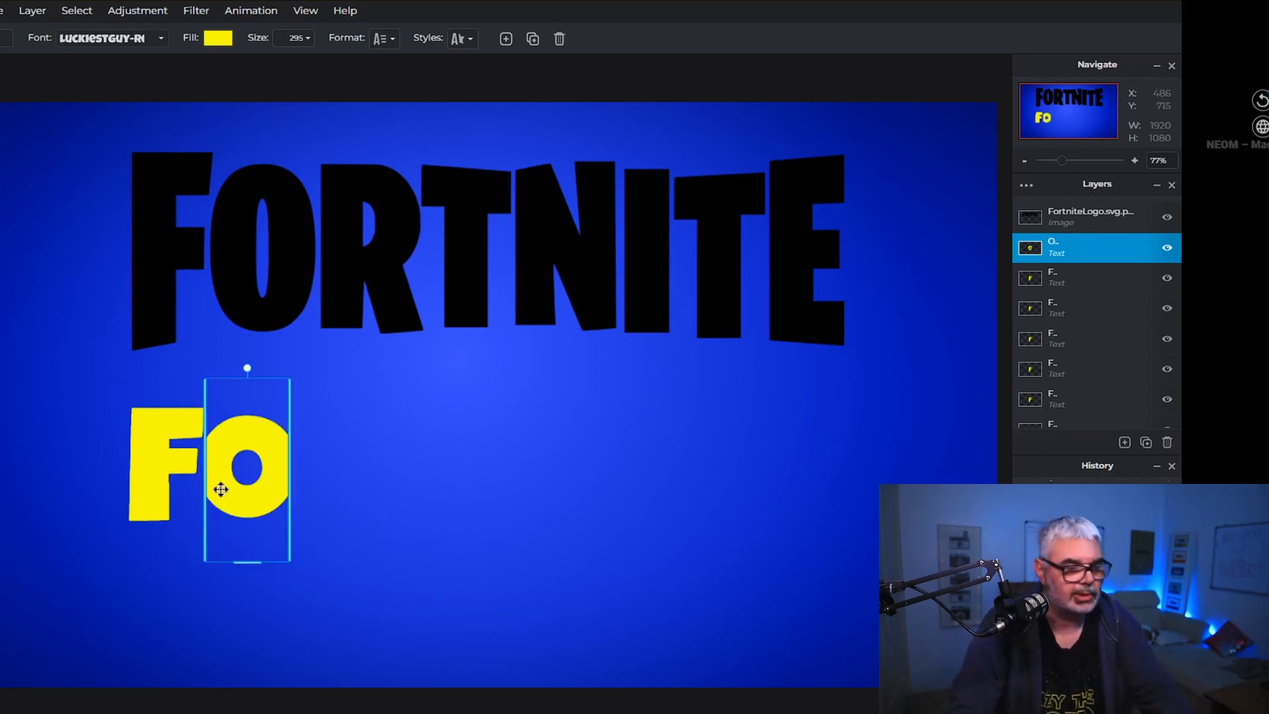
pyautogui.moveTo(284, 488); pyautogui.dragTo(273, 487)
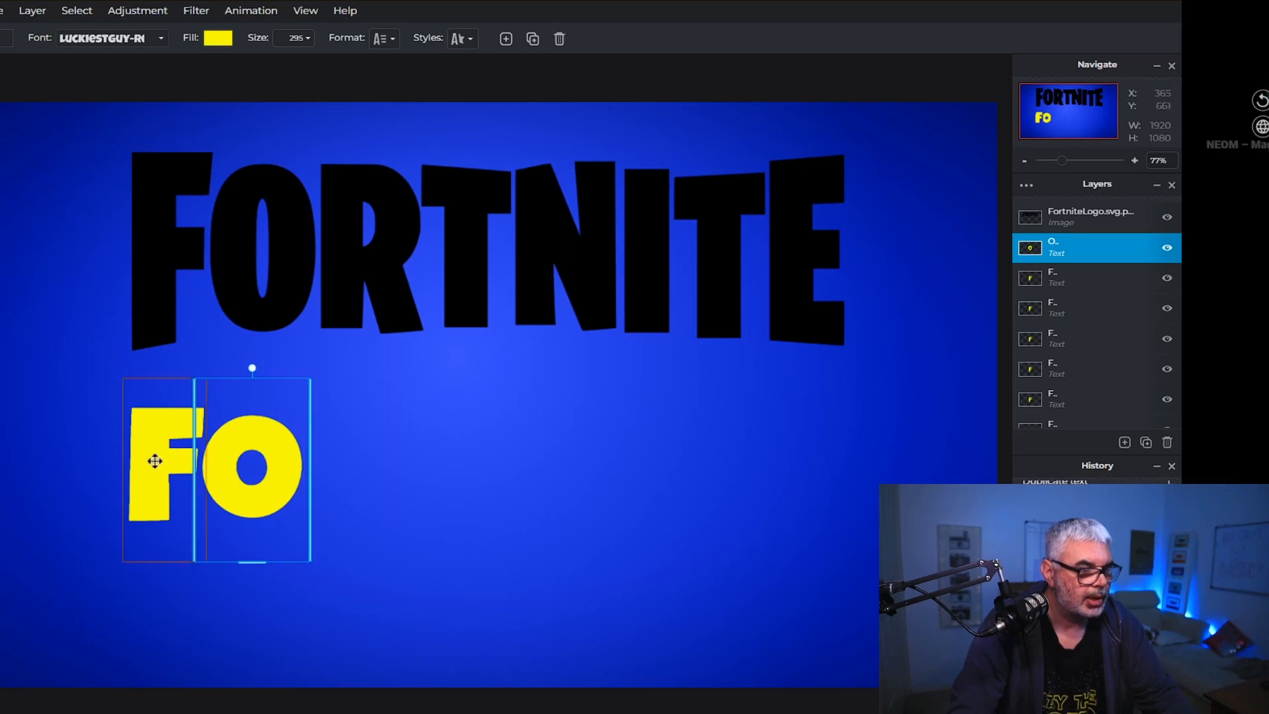
# Place another F copy after the O, change it to R, and widen its box to fit the full letter.
pyautogui.moveTo(153, 461); pyautogui.dragTo(339, 456)
pyautogui.doubleClick(341, 439)
pyautogui.doubleClick(341, 439)
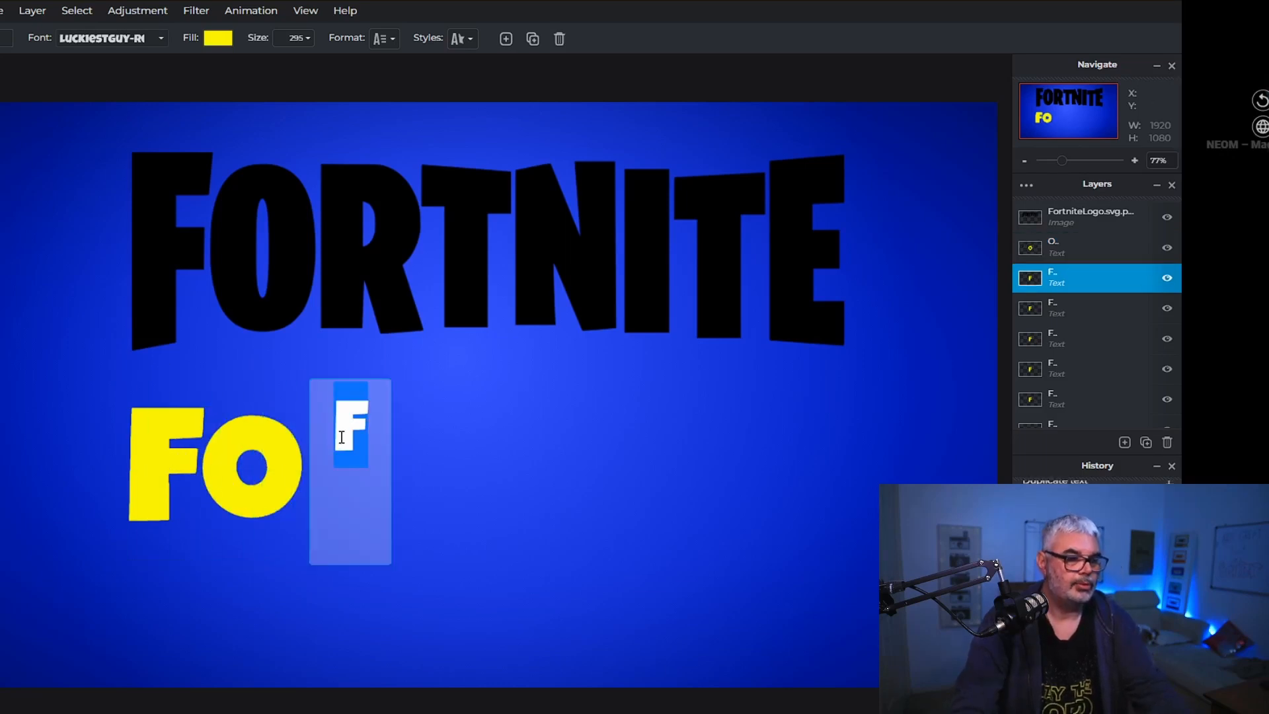
pyautogui.write('R')
pyautogui.click(380, 495)
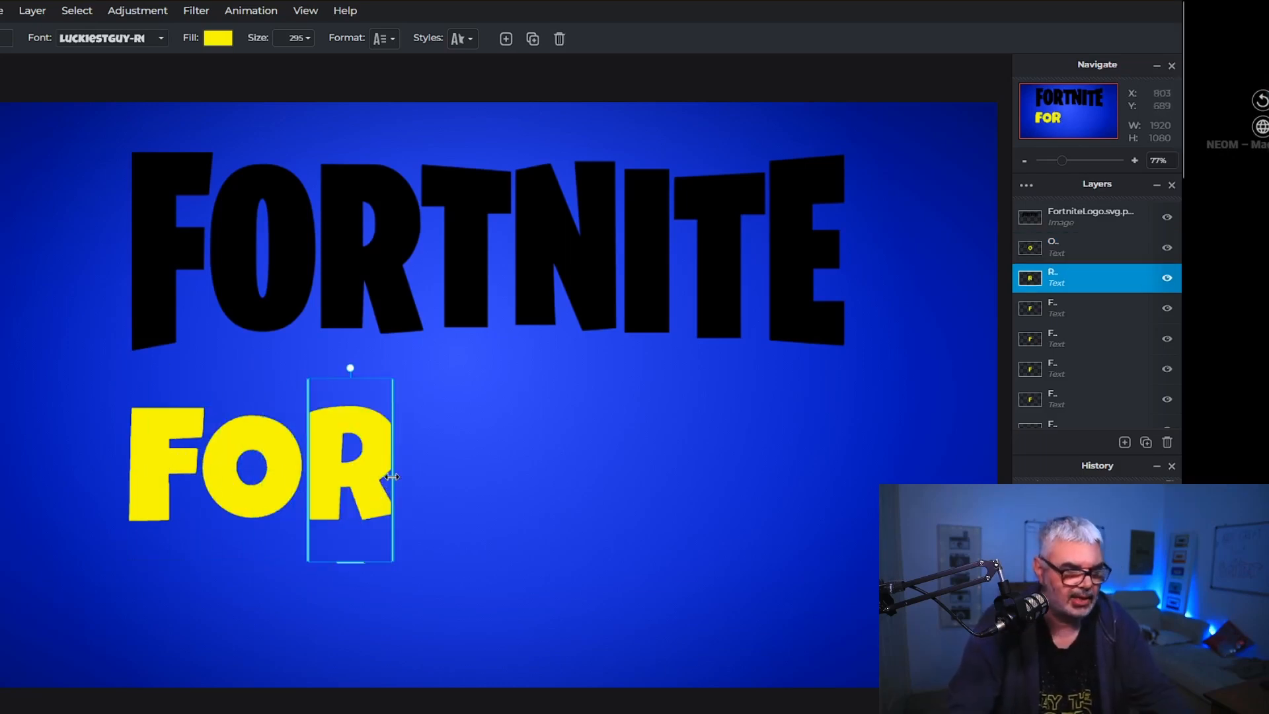
pyautogui.moveTo(392, 476); pyautogui.dragTo(409, 476)
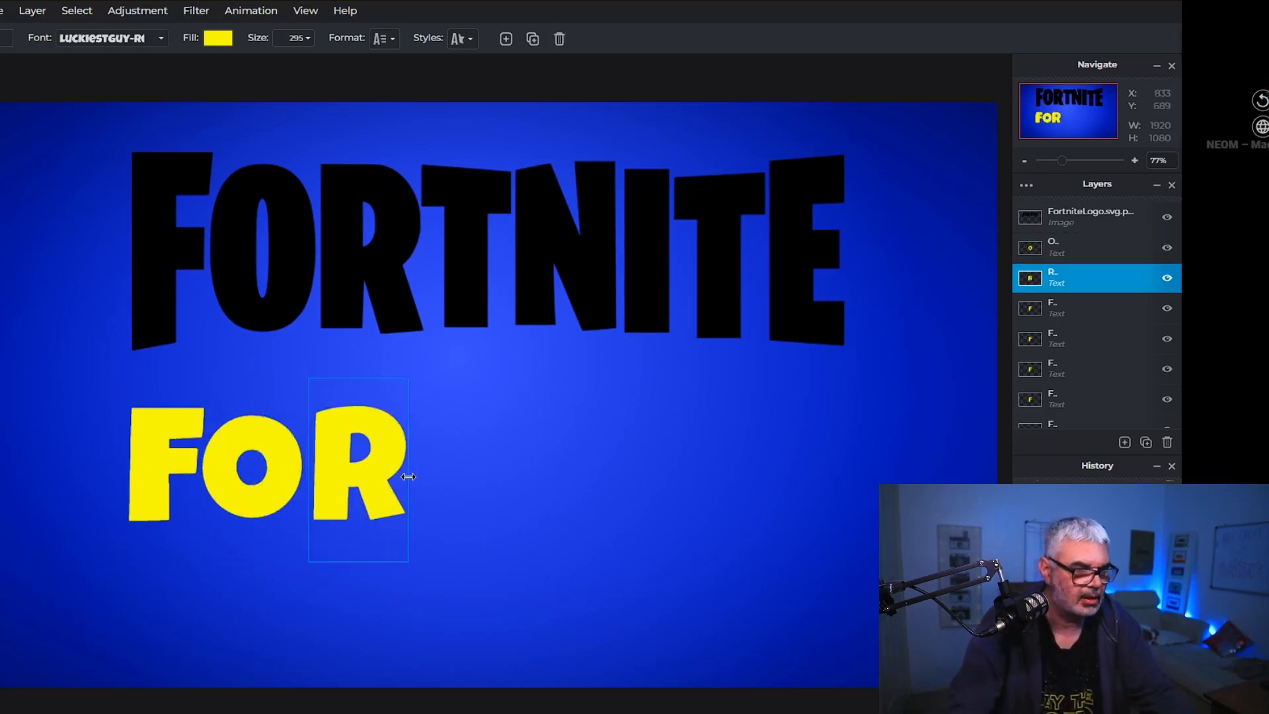
# Place the next two F copies after the R and change them to T and N.
pyautogui.moveTo(163, 471); pyautogui.dragTo(432, 473)
pyautogui.doubleClick(433, 471)
pyautogui.write('T')
pyautogui.click(456, 492)
pyautogui.doubleClick(506, 456)
pyautogui.write('N')
# Place two more F copies after the N and change them to I and T.
pyautogui.moveTo(150, 453); pyautogui.dragTo(688, 468)
pyautogui.doubleClick(611, 463)
pyautogui.write('I')
pyautogui.doubleClick(688, 467)
pyautogui.write('T')
# Place the last F copy at the end of the word, change it to E, and close the gaps around the I and second T.
pyautogui.click(151, 473)
pyautogui.moveTo(151, 473); pyautogui.dragTo(760, 487)
pyautogui.doubleClick(776, 462)
pyautogui.write('E')
pyautogui.click(764, 489)
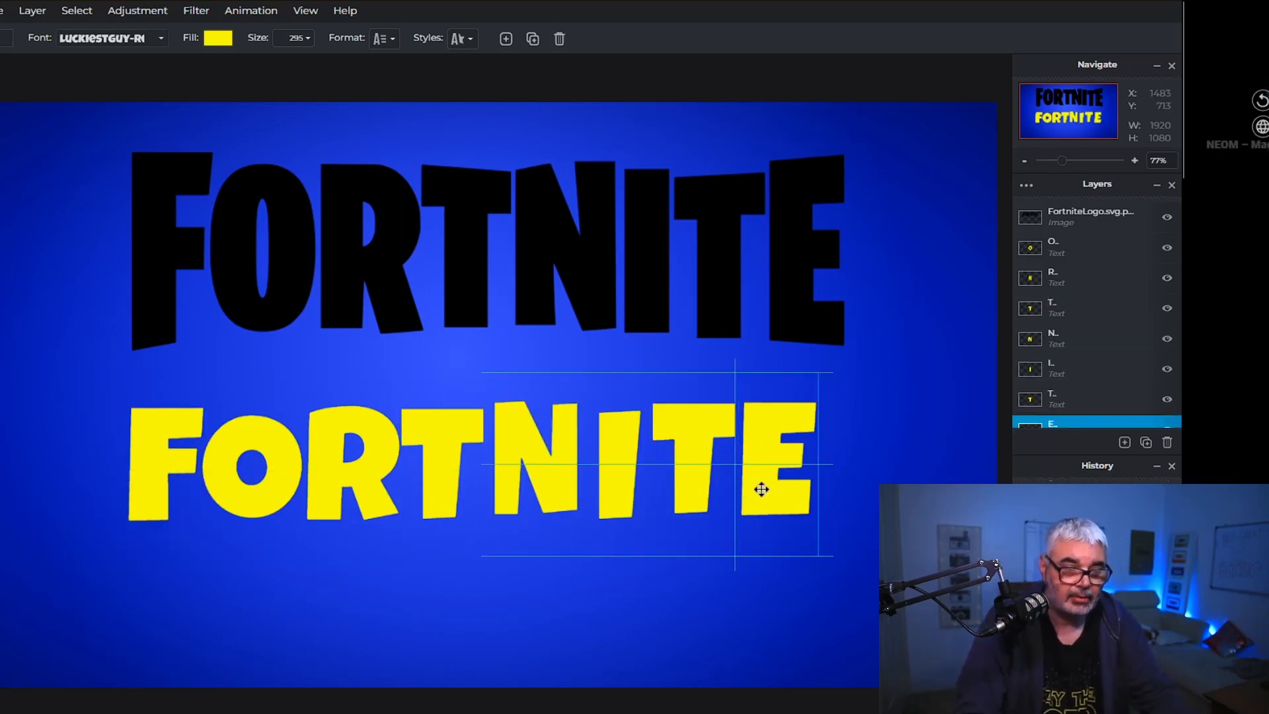
pyautogui.moveTo(609, 482); pyautogui.dragTo(595, 475)
pyautogui.moveTo(685, 470); pyautogui.dragTo(674, 469)
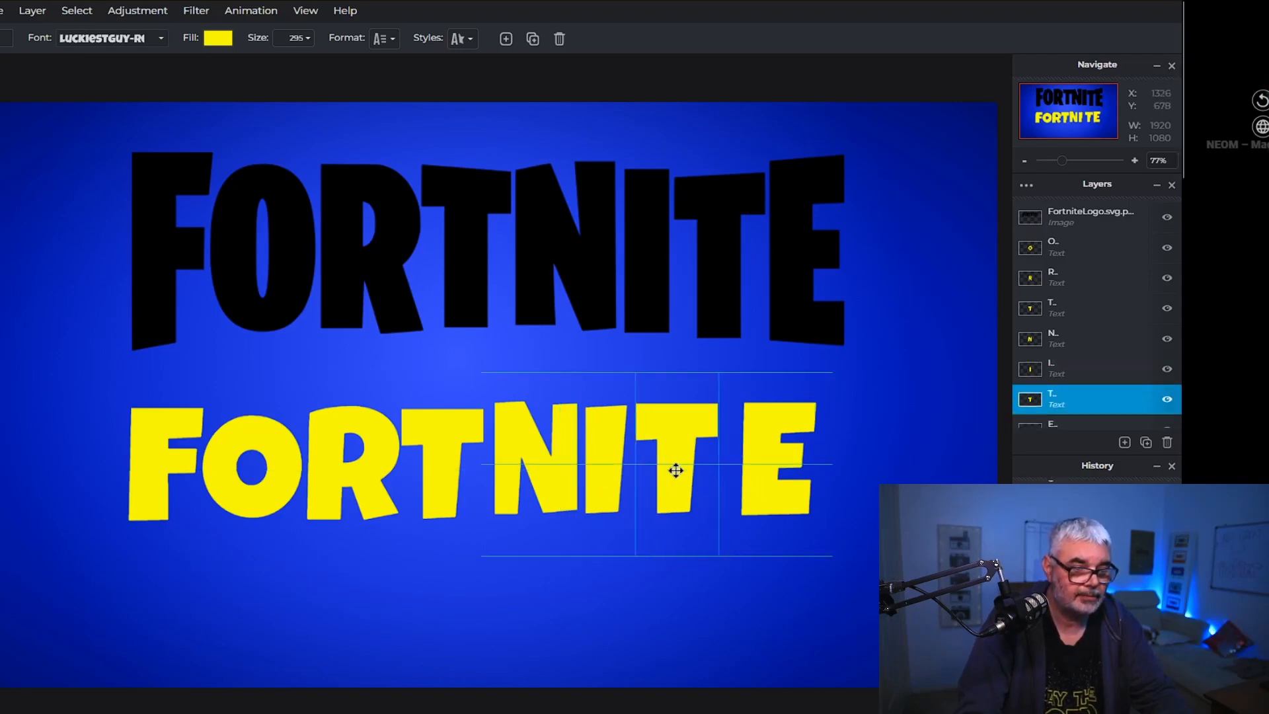
# Move the black logo over the yellow letters, reorder its layer directly above Layer 1, and lock it as a tracing reference.
pyautogui.moveTo(481, 251); pyautogui.dragTo(470, 479)
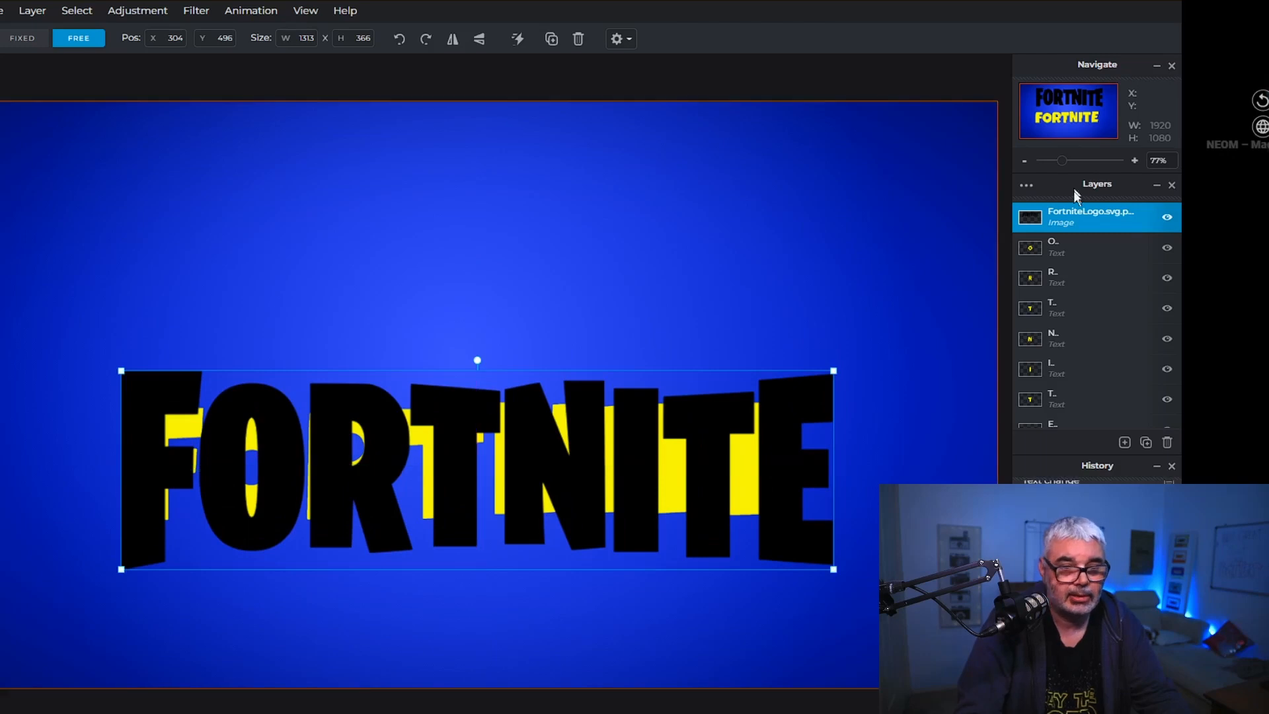
pyautogui.moveTo(1090, 218); pyautogui.dragTo(1129, 377)
pyautogui.doubleClick(1102, 384)
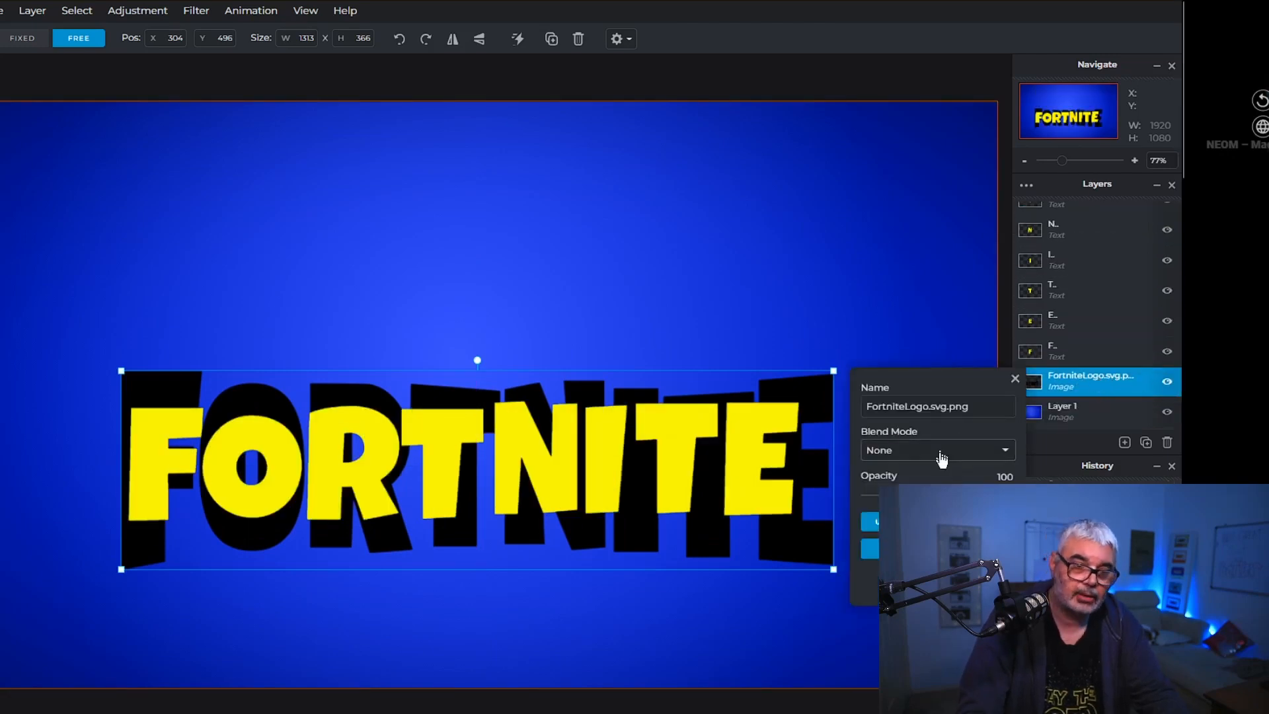
pyautogui.click(897, 521)
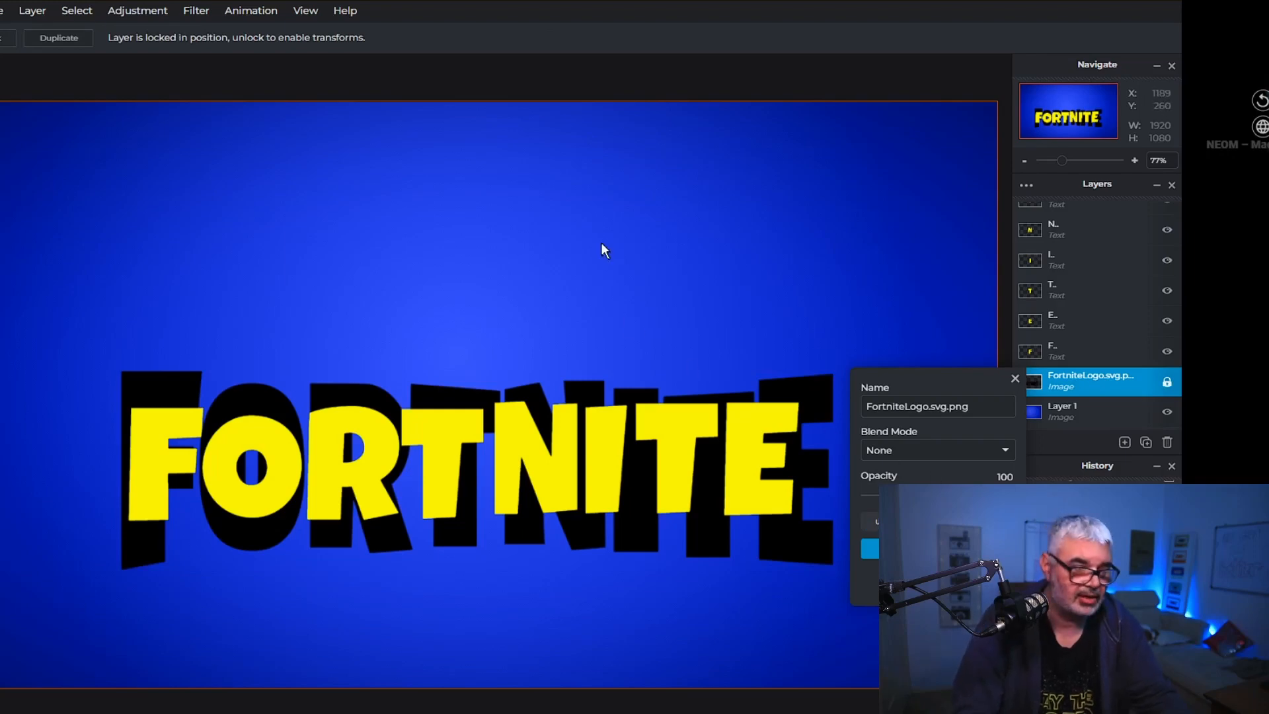
pyautogui.click(433, 536)
# Rasterize the yellow F text layer.
pyautogui.click(133, 483)
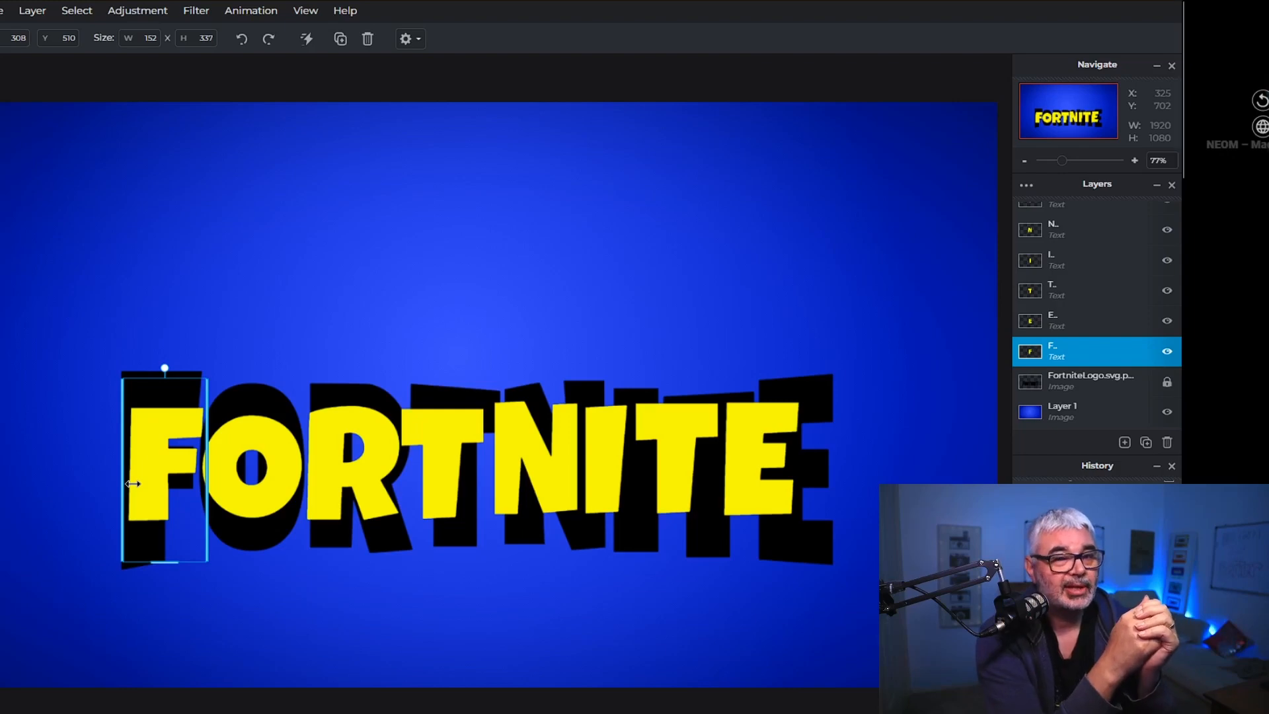
pyautogui.click(32, 11)
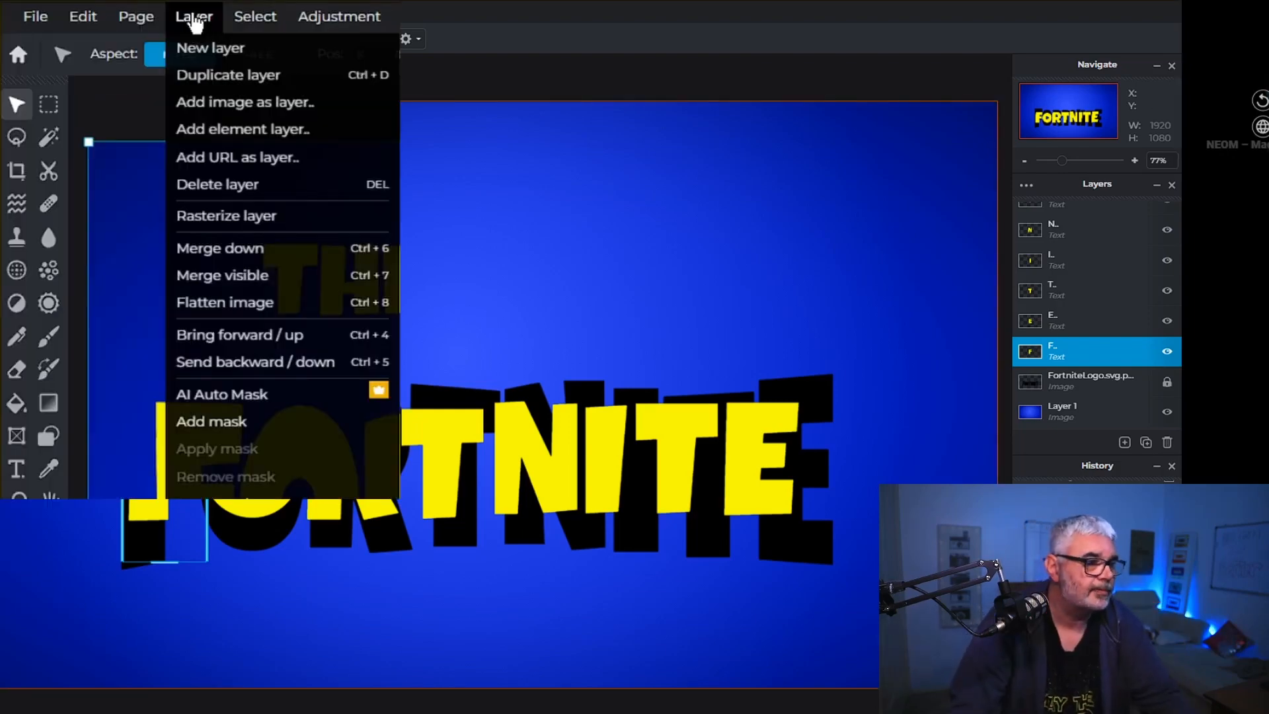
pyautogui.click(207, 220)
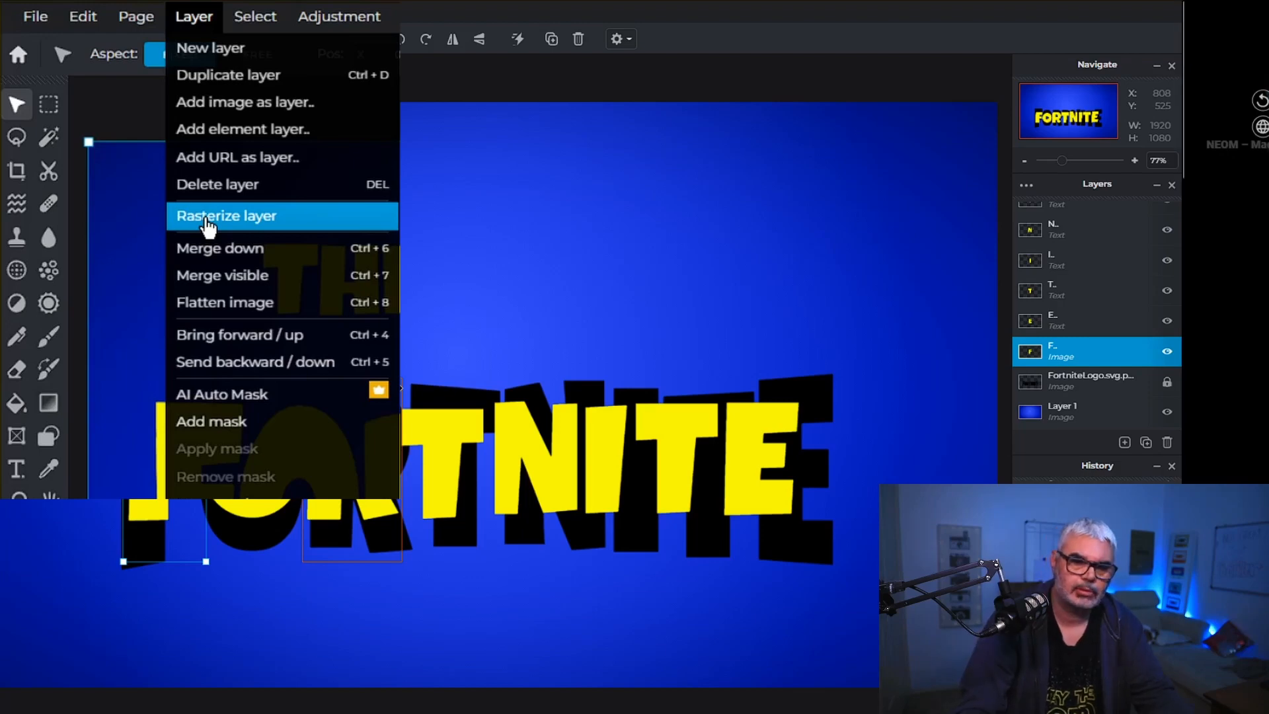
# Free distort the yellow F by its corners to match the logo's F underneath, and apply the distortion.
pyautogui.click(83, 16)
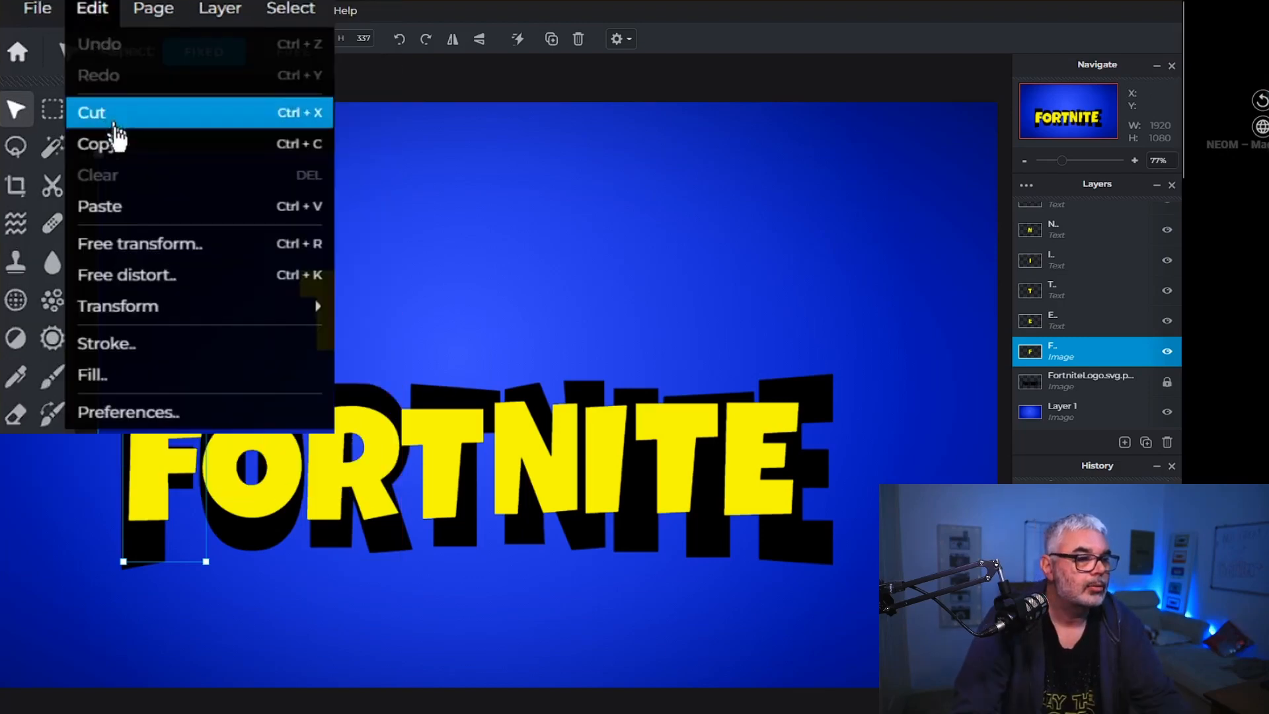
pyautogui.click(107, 279)
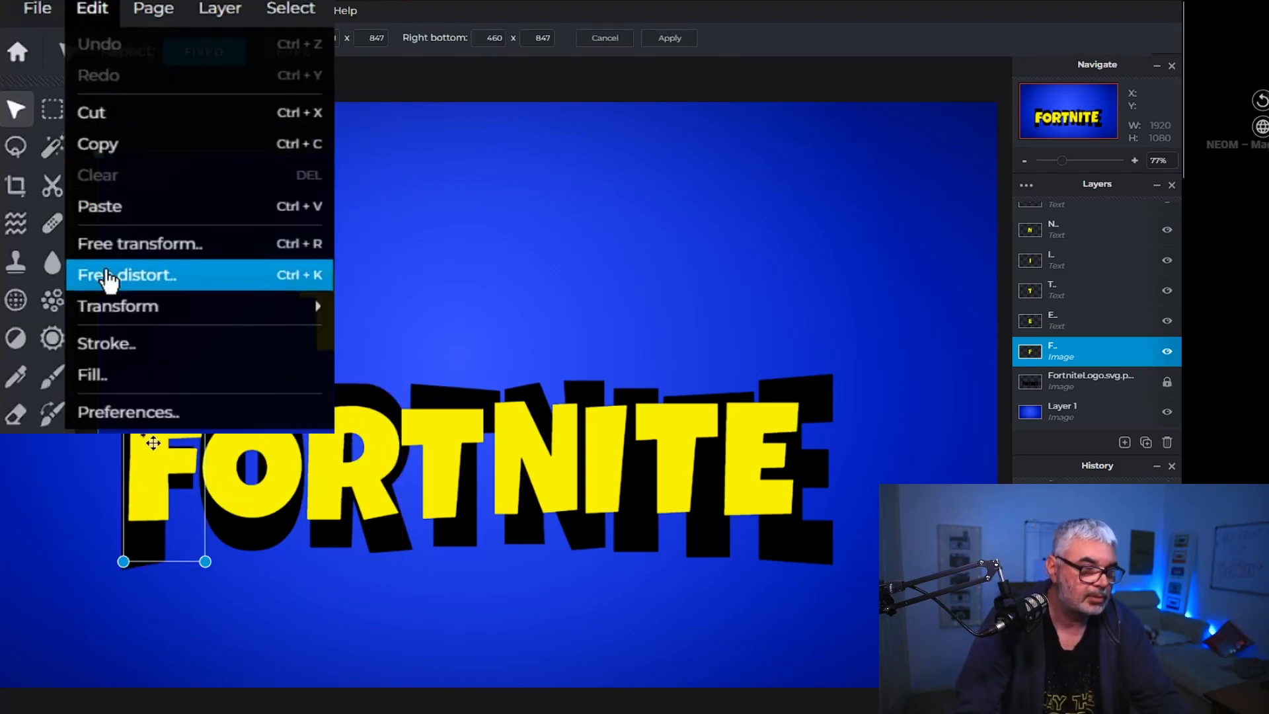
pyautogui.moveTo(123, 375); pyautogui.dragTo(109, 329)
pyautogui.moveTo(204, 377); pyautogui.dragTo(201, 331)
pyautogui.moveTo(110, 331); pyautogui.dragTo(113, 338)
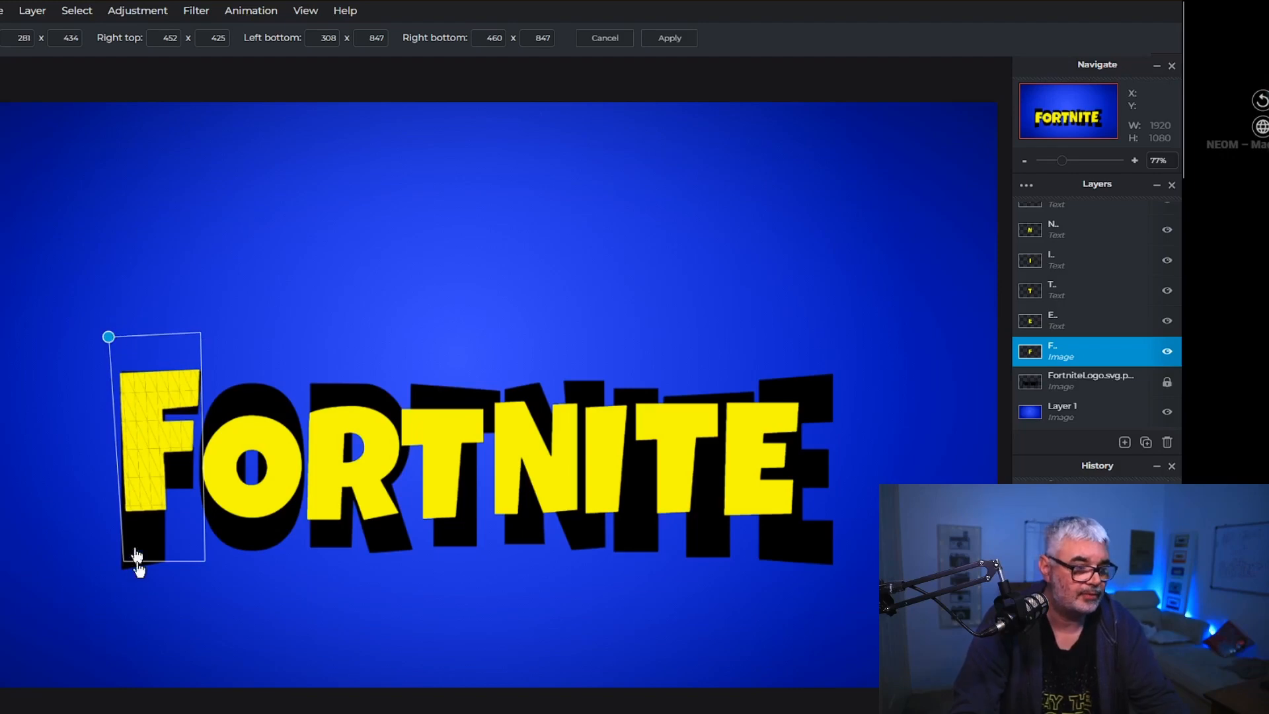
pyautogui.moveTo(122, 560); pyautogui.dragTo(121, 648)
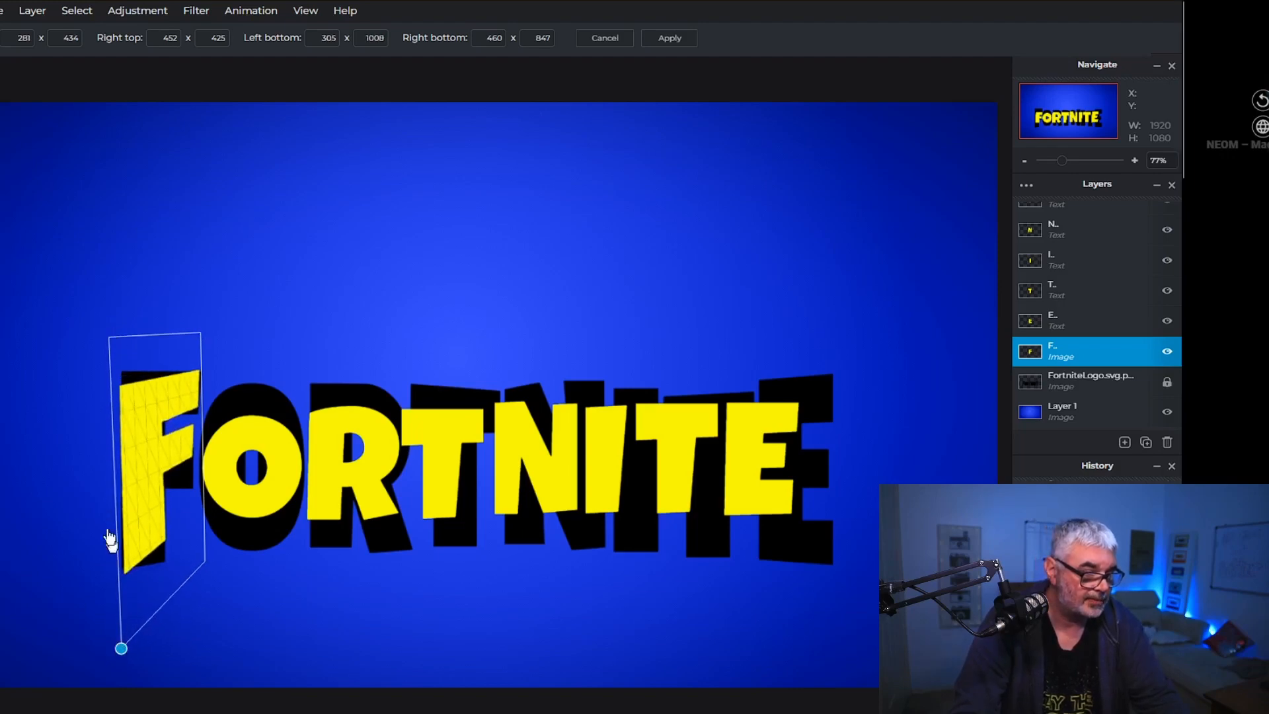
pyautogui.moveTo(109, 338); pyautogui.dragTo(108, 324)
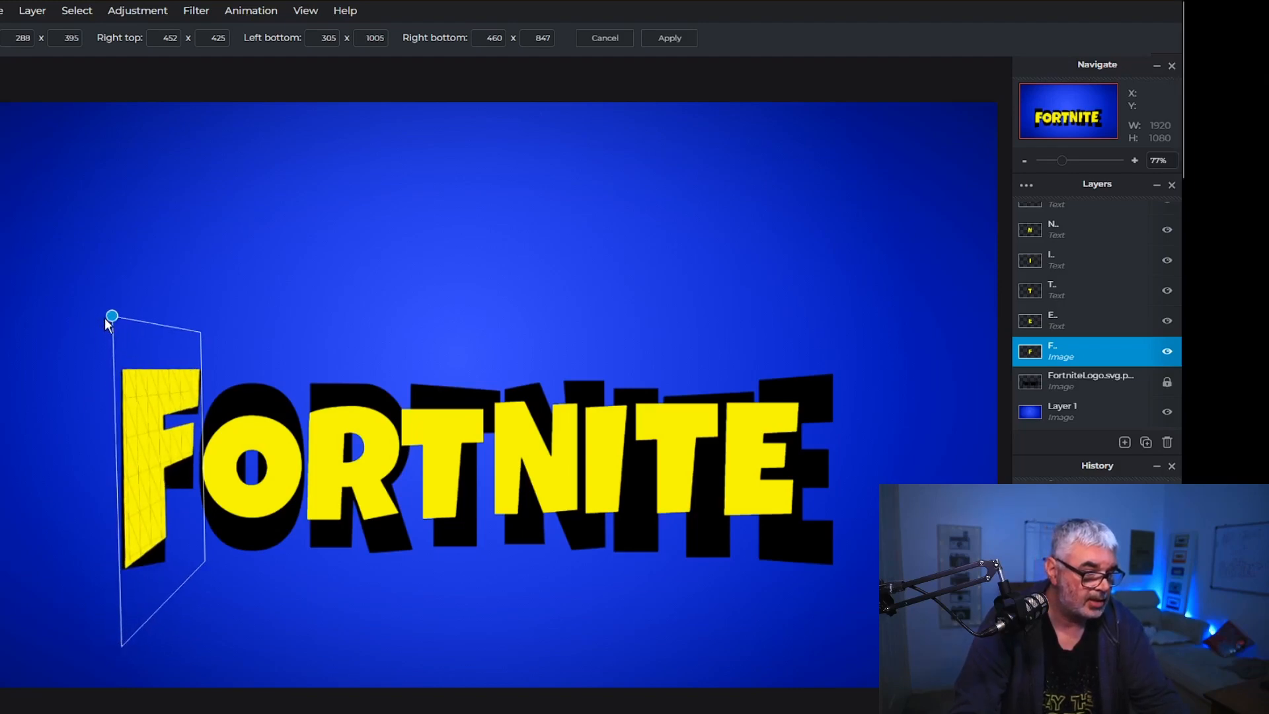
pyautogui.moveTo(205, 561); pyautogui.dragTo(205, 606)
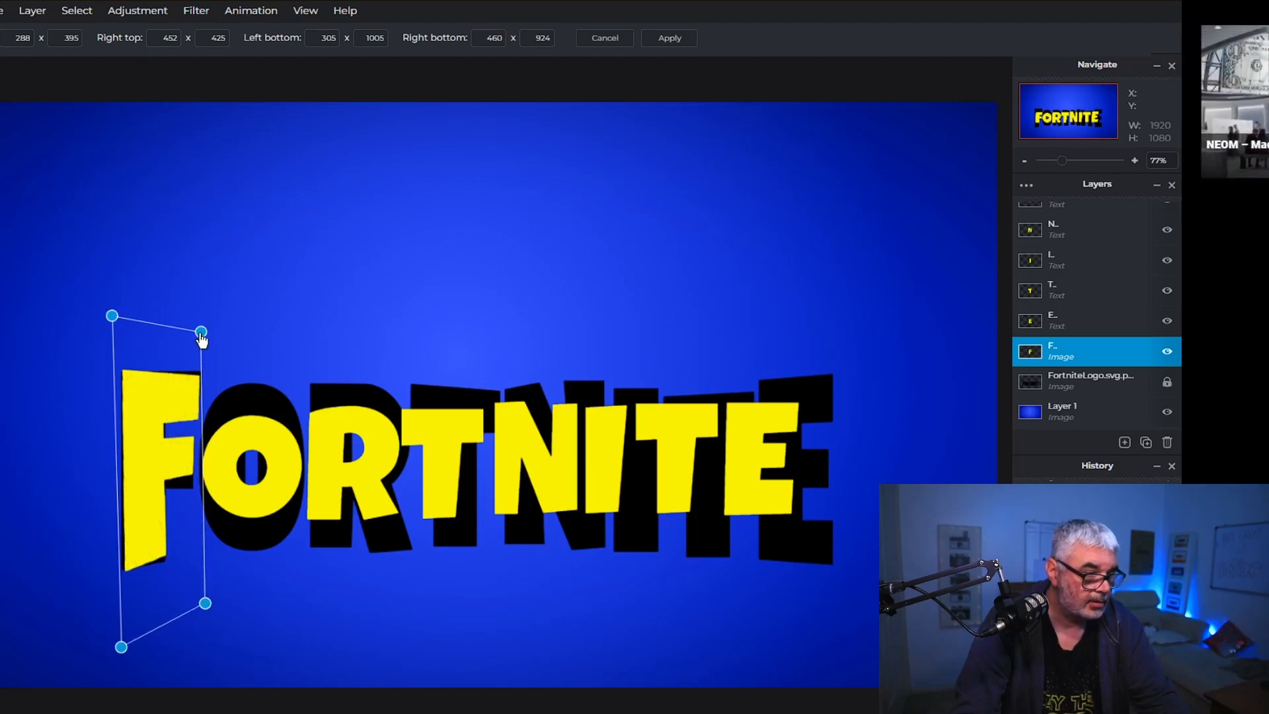
pyautogui.moveTo(207, 606); pyautogui.dragTo(199, 646)
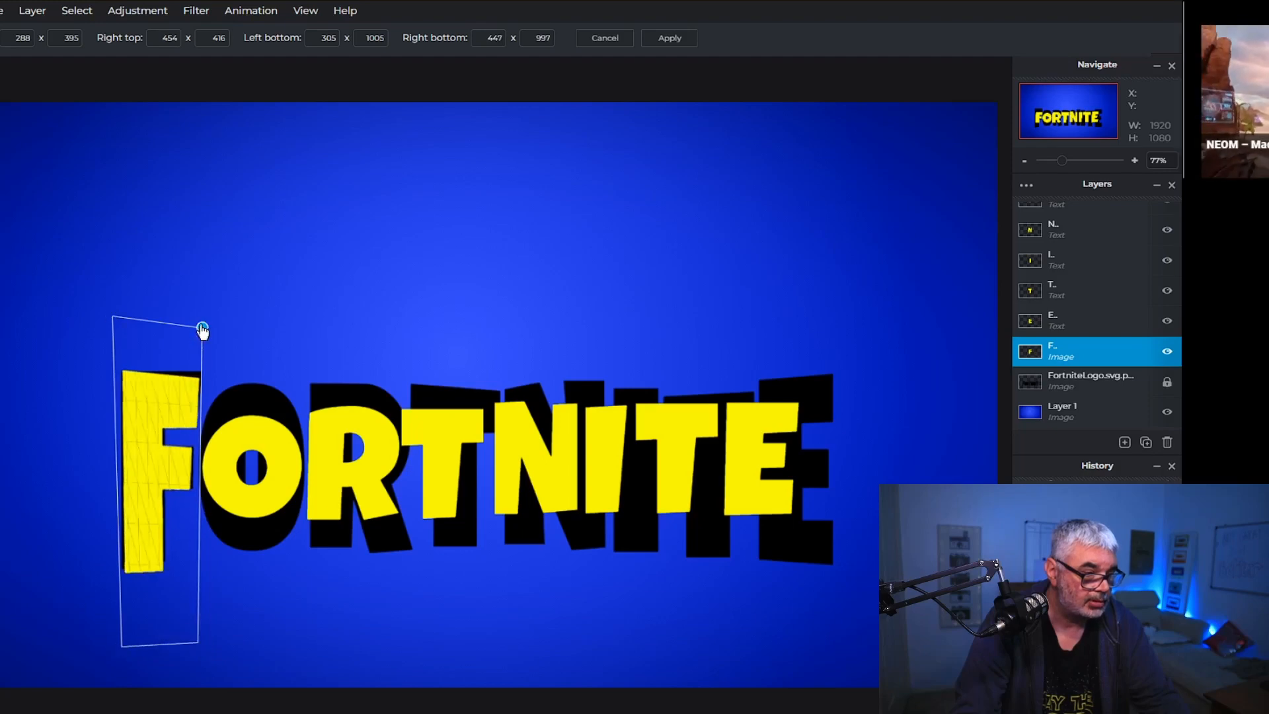
pyautogui.moveTo(202, 327)
pyautogui.mouseDown()
pyautogui.moveTo(201, 311)
pyautogui.moveTo(214, 322)
pyautogui.moveTo(203, 319)
pyautogui.mouseUp()
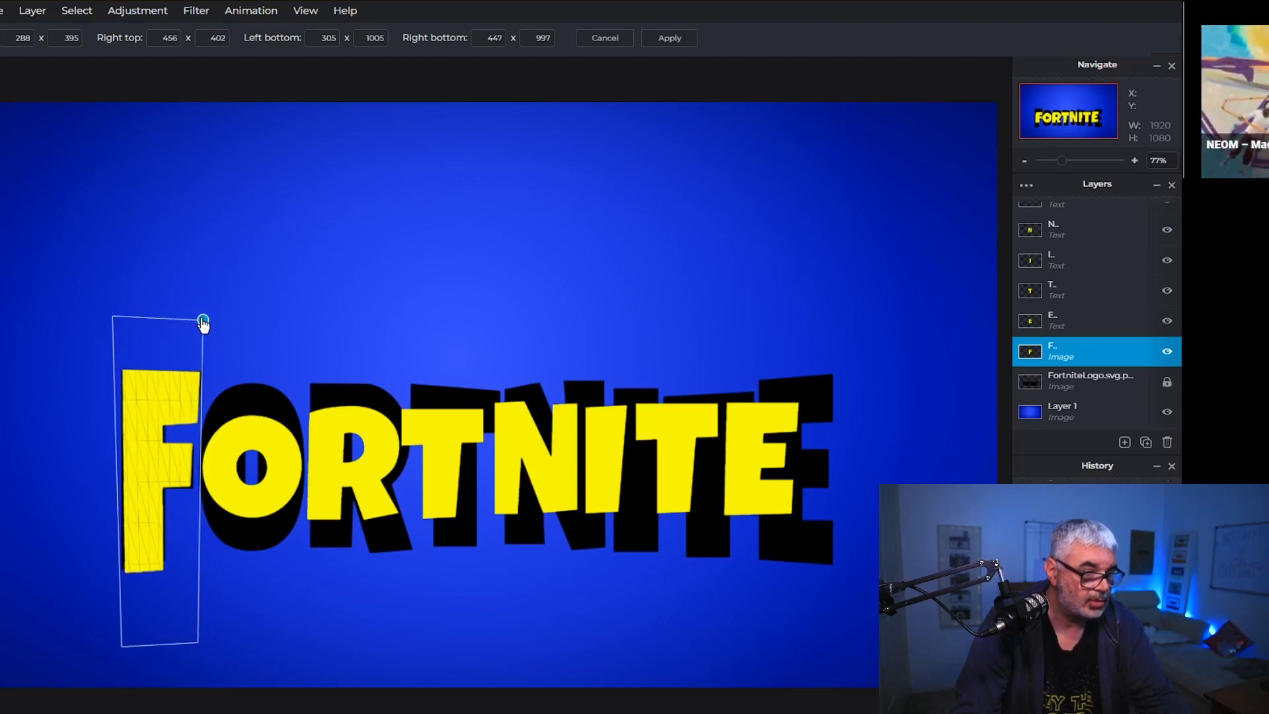
pyautogui.click(283, 329)
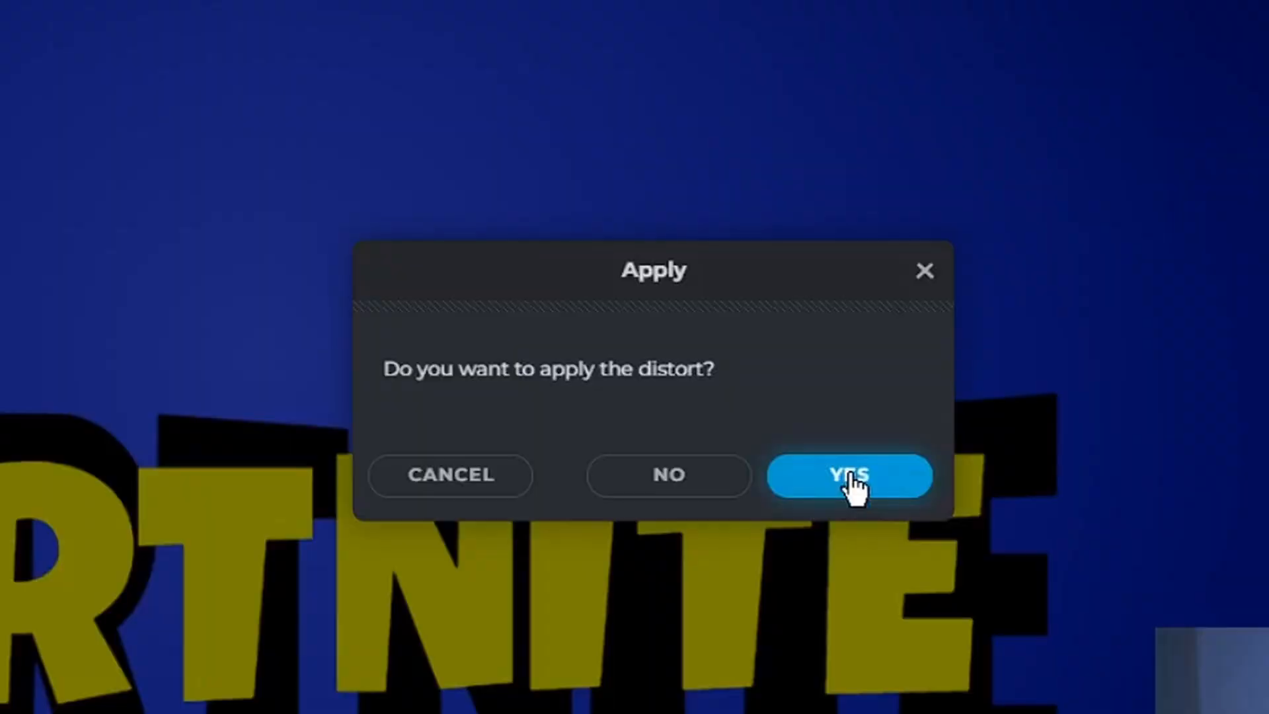
pyautogui.click(851, 477)
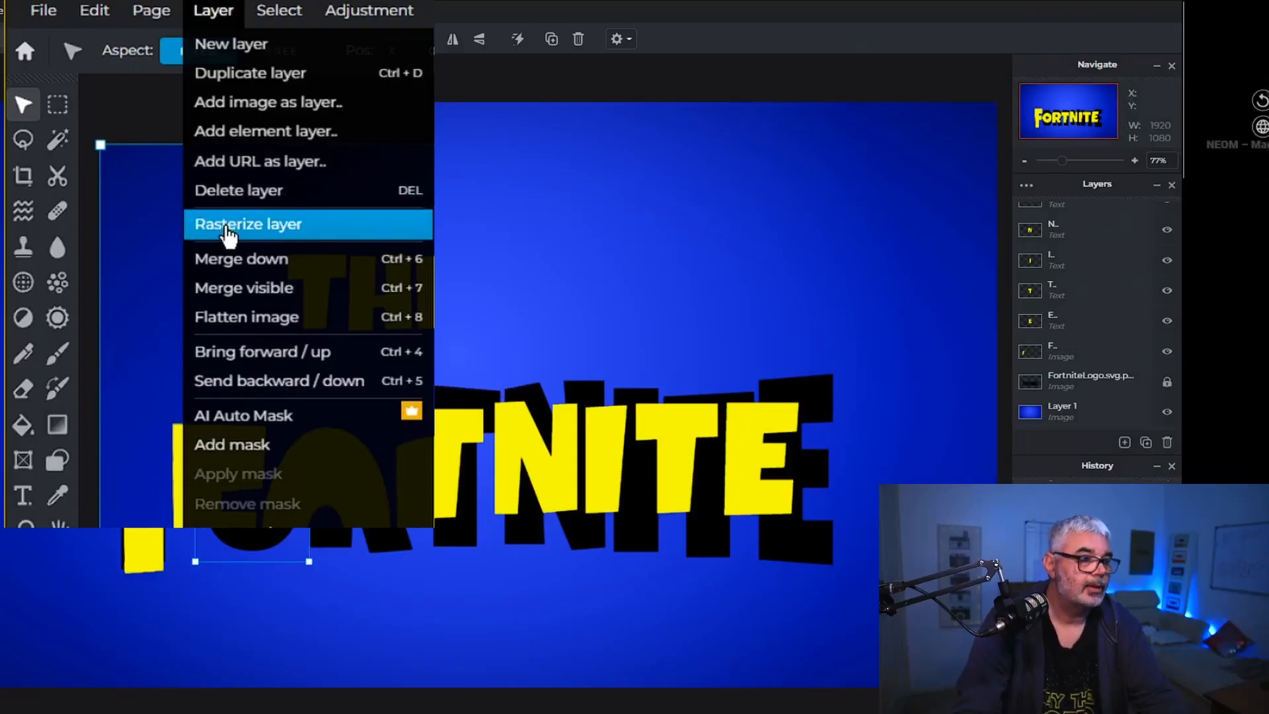
# Rasterize the O layer and free distort it to match the tall, narrow O of the logo.
pyautogui.click(228, 224)
pyautogui.click(93, 10)
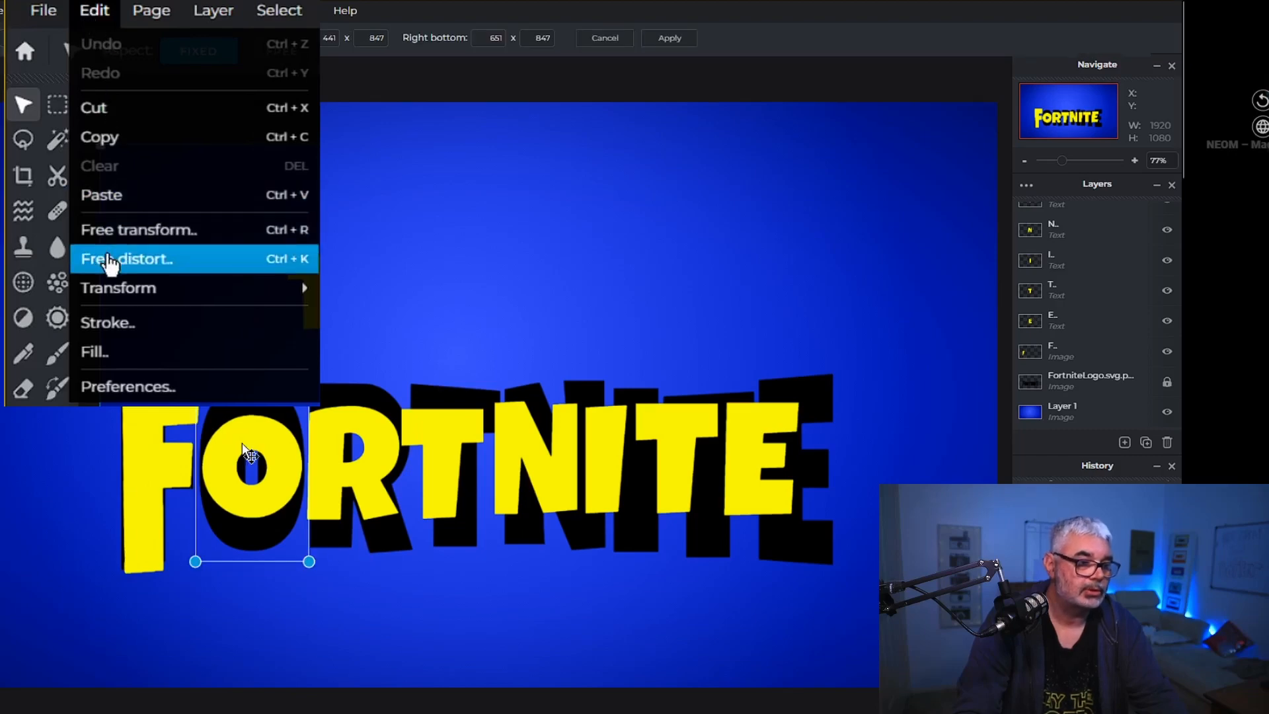
pyautogui.click(109, 260)
pyautogui.moveTo(195, 380); pyautogui.dragTo(193, 284)
pyautogui.moveTo(308, 378); pyautogui.dragTo(311, 307)
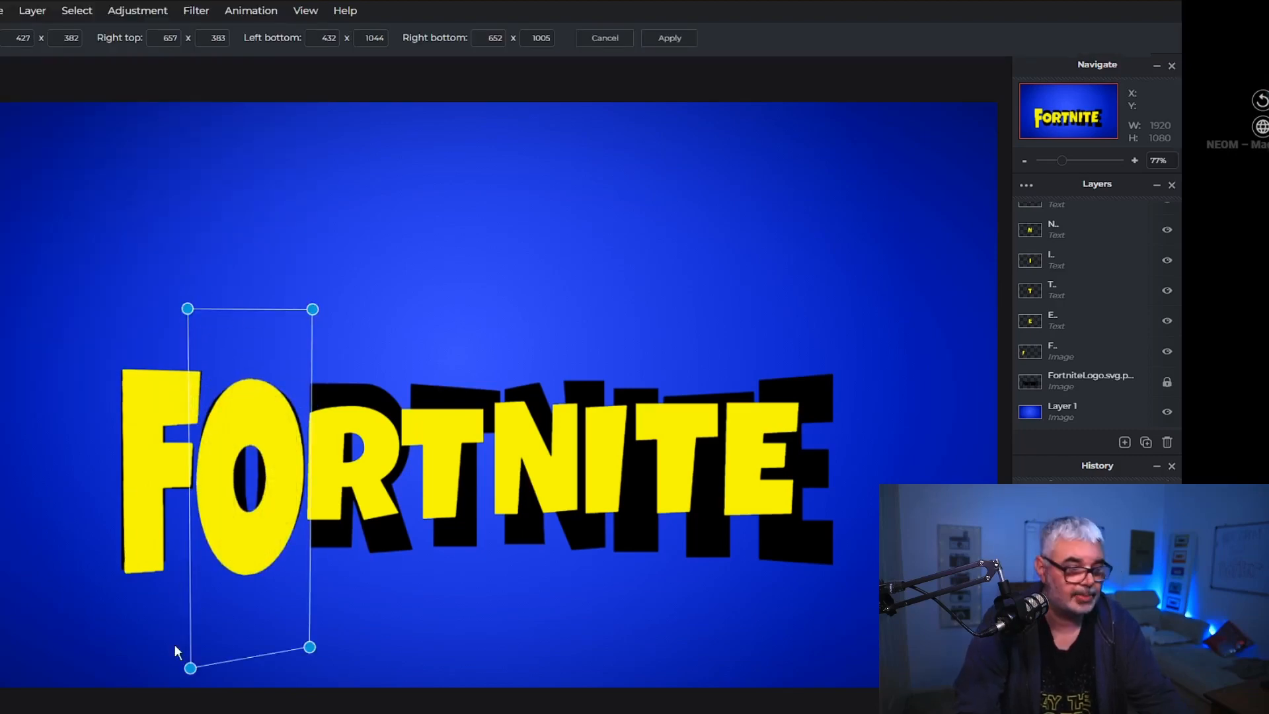
pyautogui.press('Return')
# Shift the R slightly toward the T, rasterize it, and free distort it to match the logo's R.
pyautogui.click(359, 481)
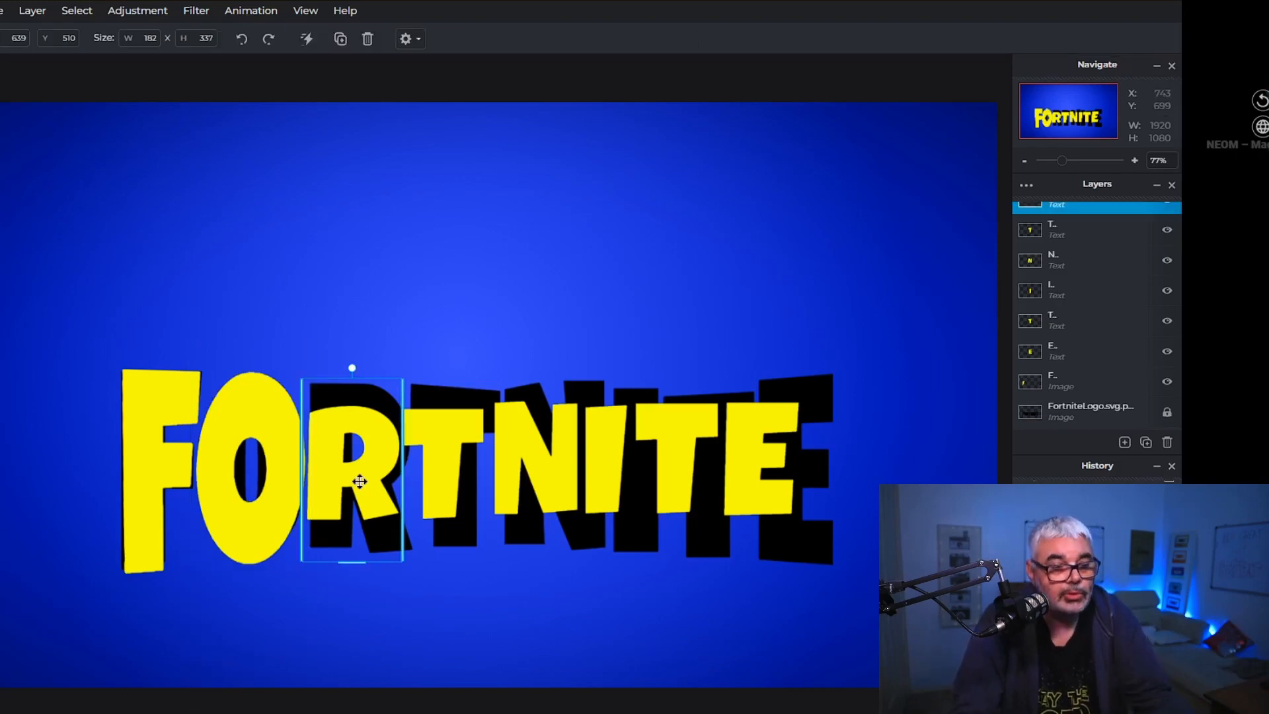
pyautogui.moveTo(359, 481); pyautogui.dragTo(364, 481)
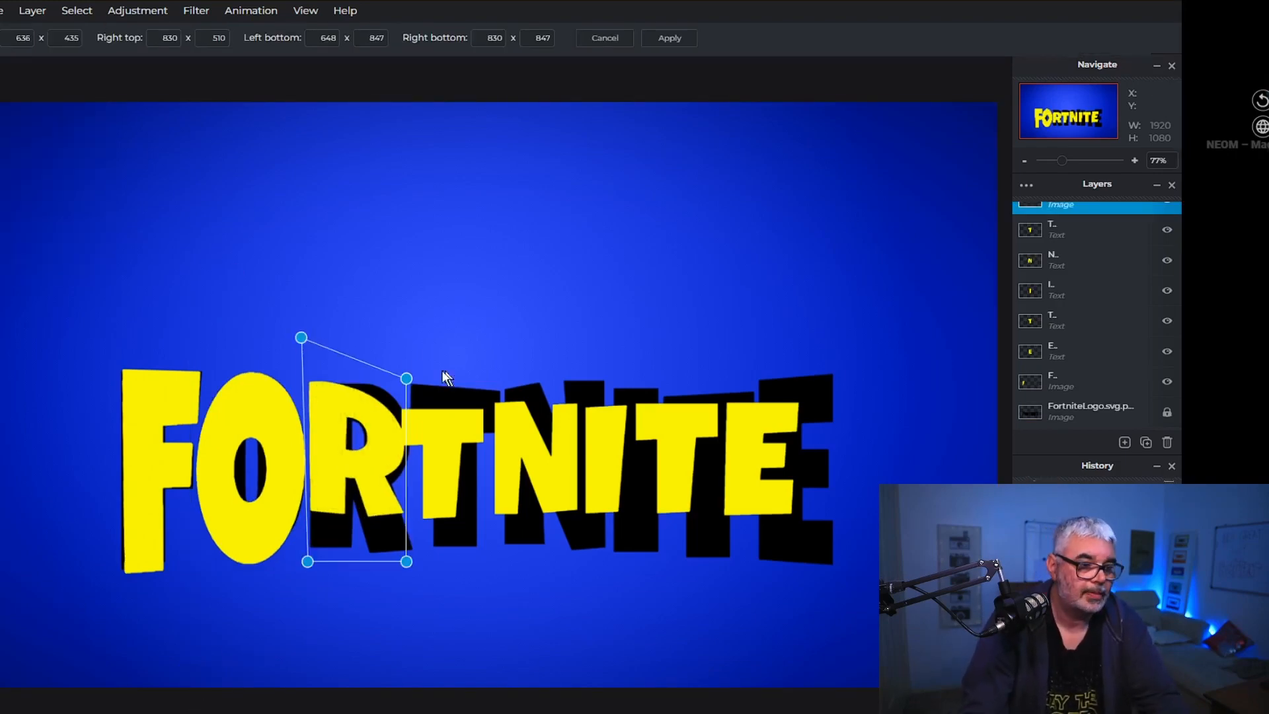
pyautogui.moveTo(405, 377); pyautogui.dragTo(410, 357)
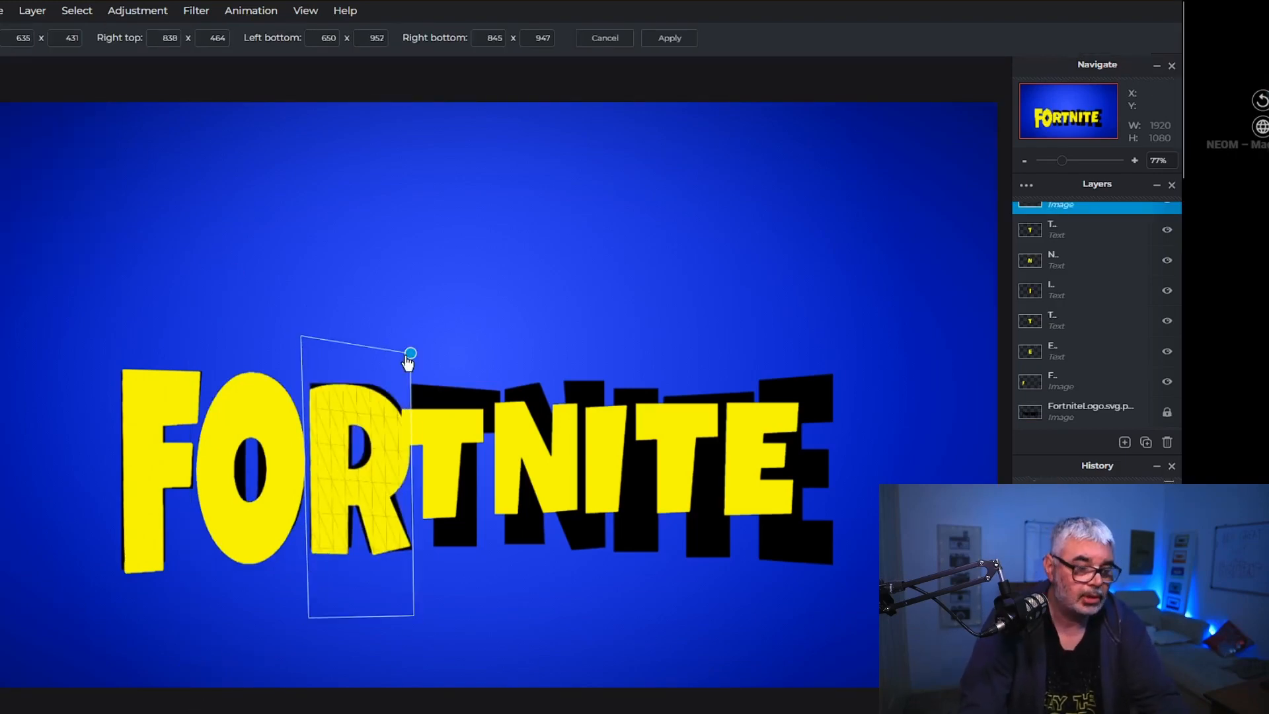
pyautogui.press('Return')
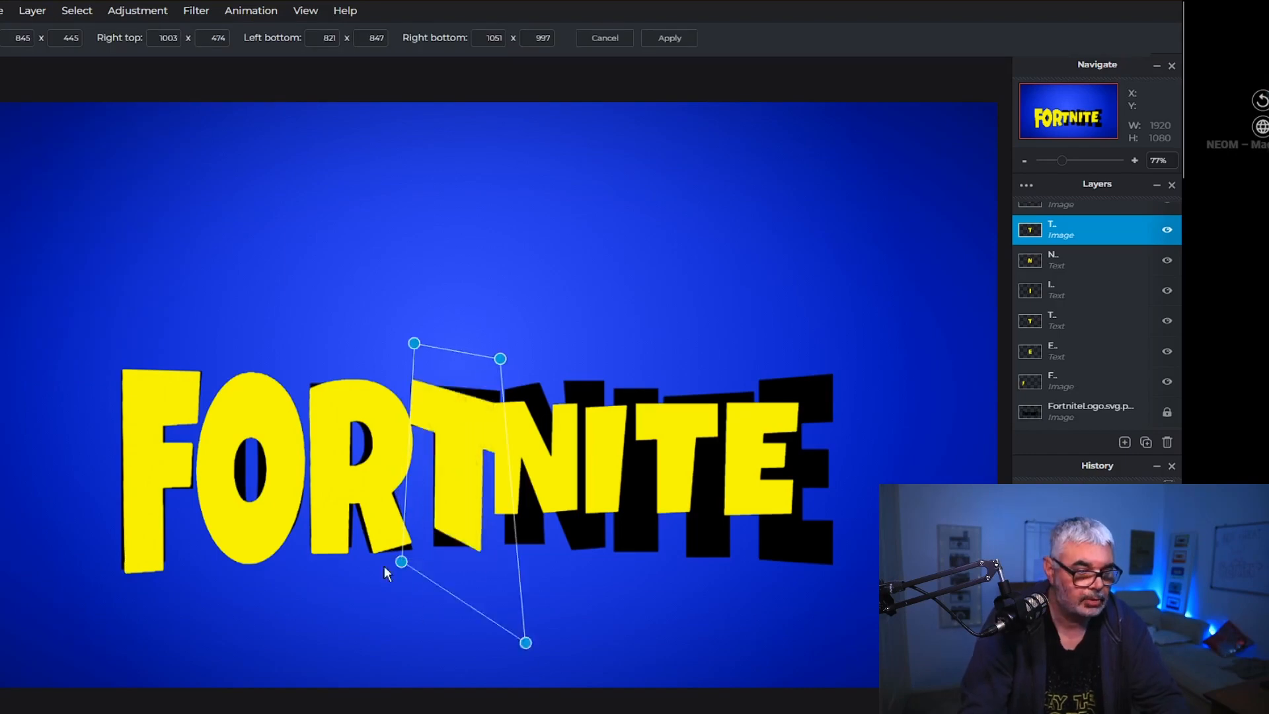
# Rasterize the first T, the N and the I, and free distort each one to match its counterpart in the logo.
pyautogui.moveTo(529, 605); pyautogui.dragTo(512, 597)
pyautogui.press('Return')
pyautogui.click(596, 468)
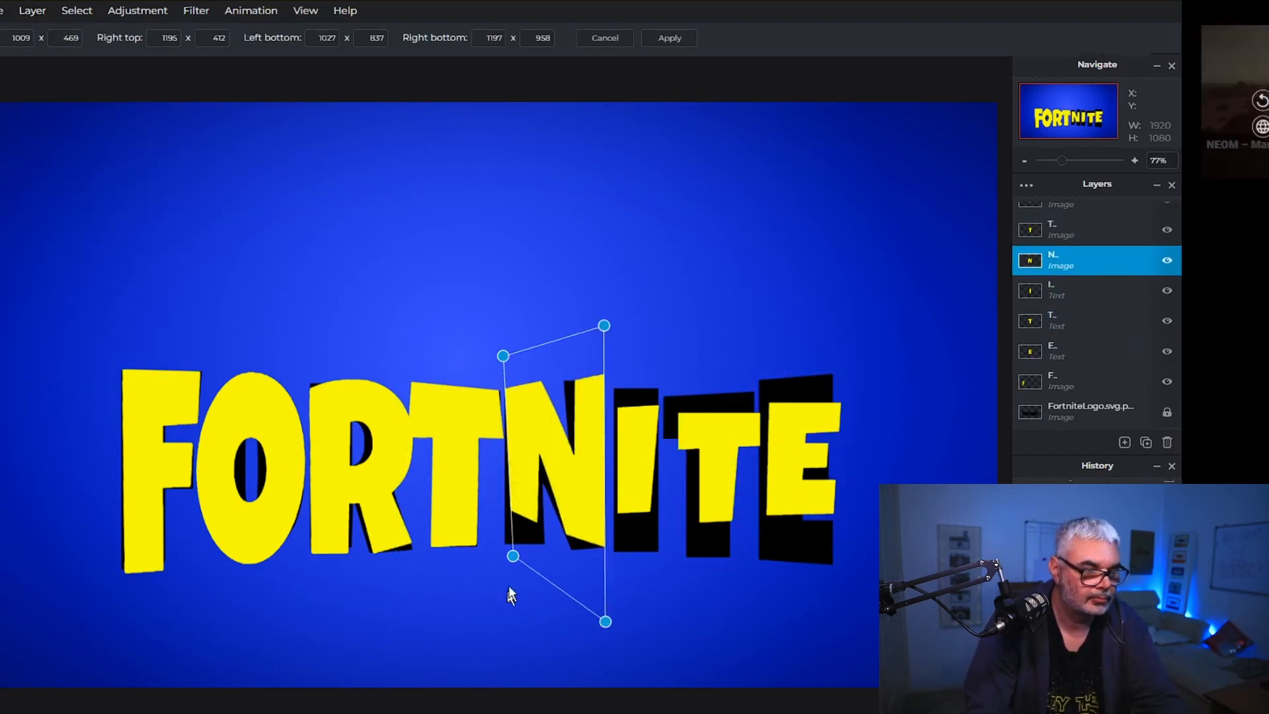
pyautogui.click(686, 614)
# Rasterize the second T and the E, and free distort both to match the end of the logo.
pyautogui.click(730, 408)
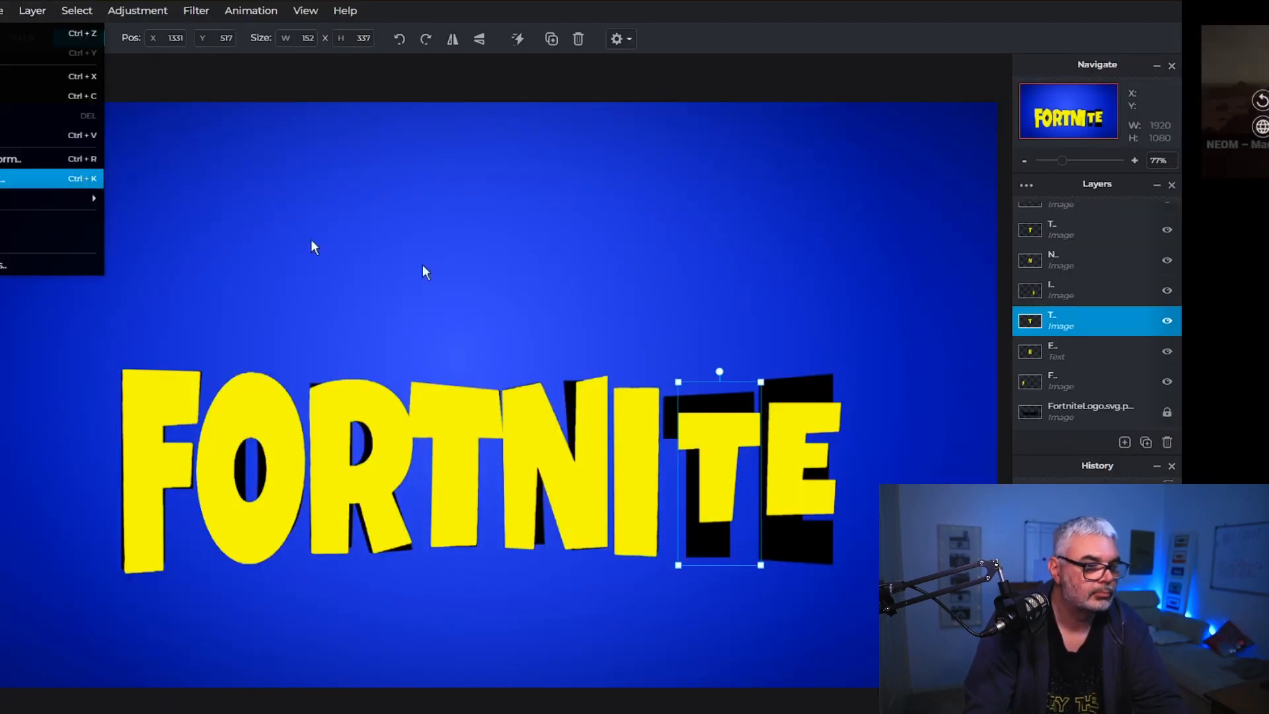
pyautogui.click(800, 469)
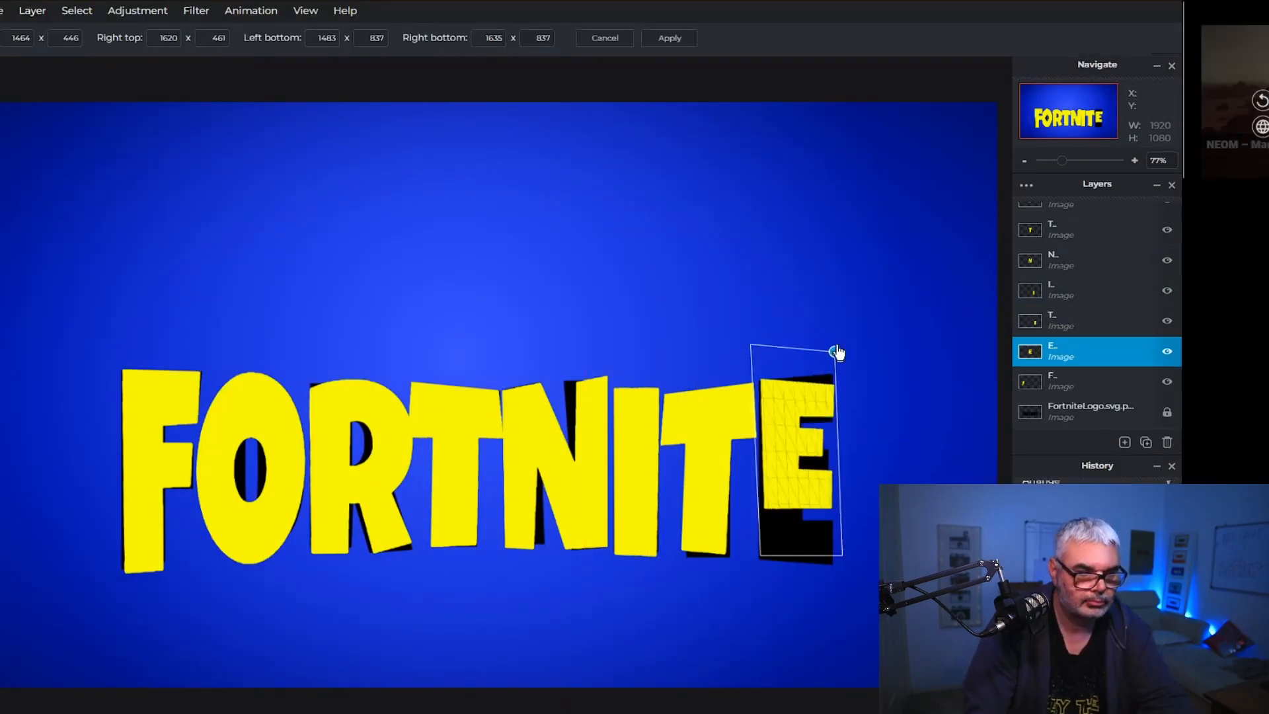
pyautogui.moveTo(836, 354); pyautogui.dragTo(796, 543)
pyautogui.press('Return')
pyautogui.click(882, 445)
# Unlock and hide the FortniteLogo.svg.png layer, and nudge the first T slightly toward the N.
pyautogui.click(1118, 411)
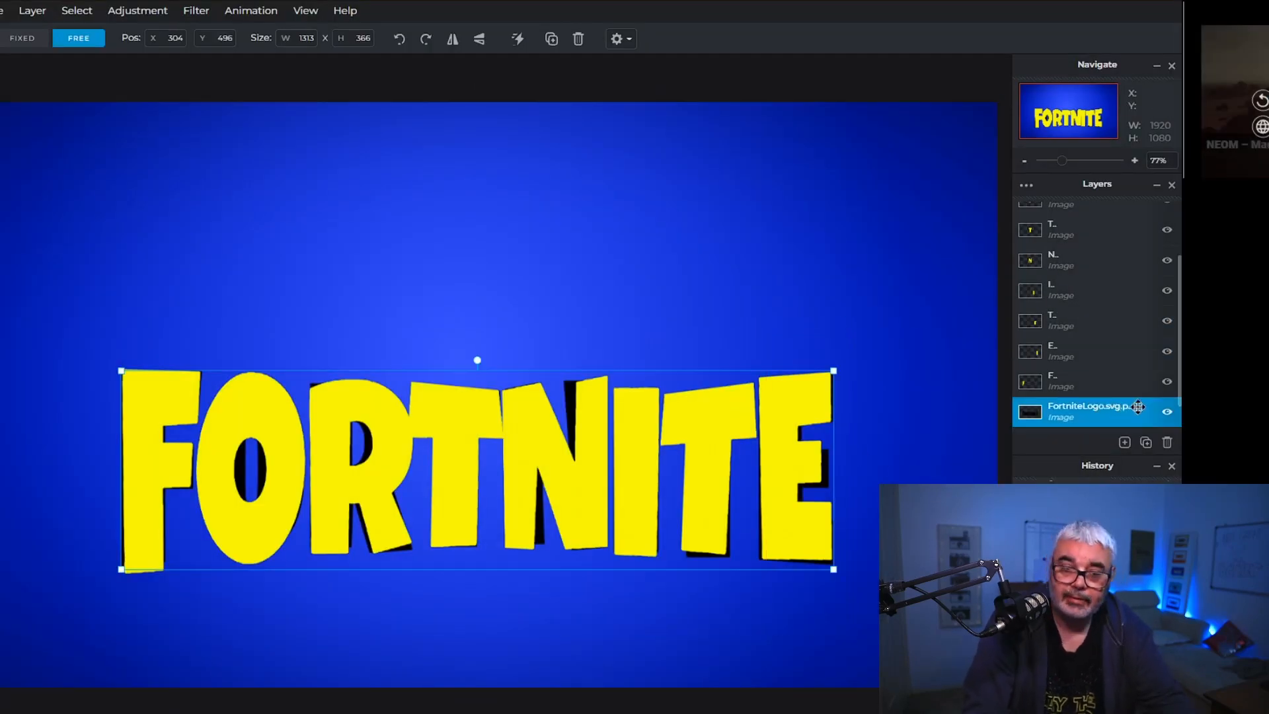
pyautogui.click(1166, 415)
pyautogui.moveTo(472, 446); pyautogui.dragTo(478, 446)
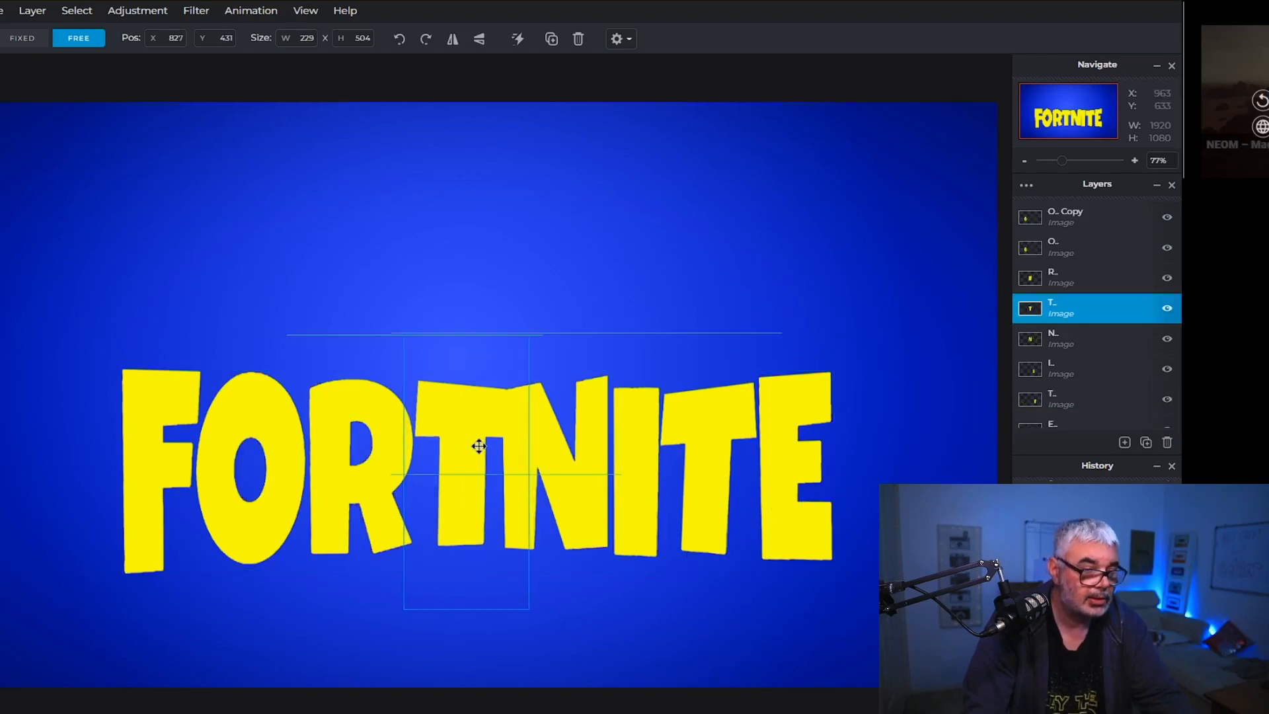
# Nudge the N, the I, the second T and the E slightly away from the first T to even the letter spacing.
pyautogui.moveTo(551, 460); pyautogui.dragTo(564, 461)
pyautogui.moveTo(636, 468); pyautogui.dragTo(648, 461)
pyautogui.moveTo(707, 480); pyautogui.dragTo(719, 474)
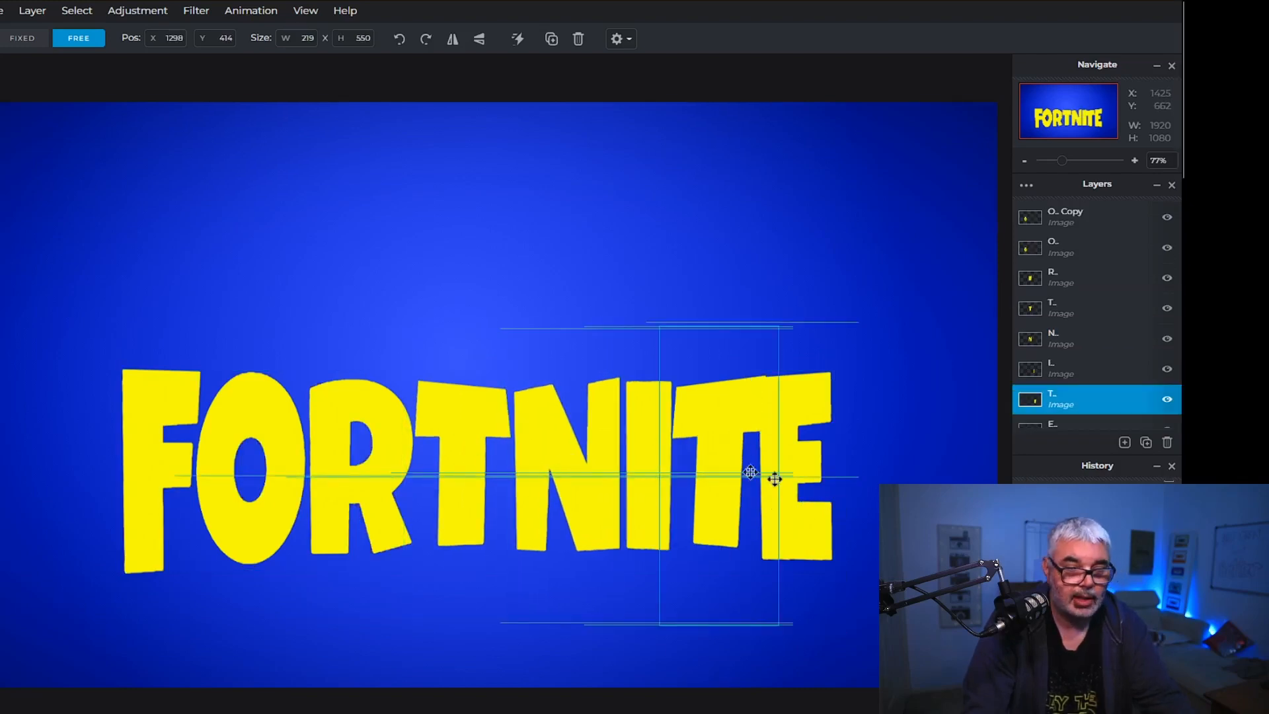
pyautogui.moveTo(808, 473); pyautogui.dragTo(820, 474)
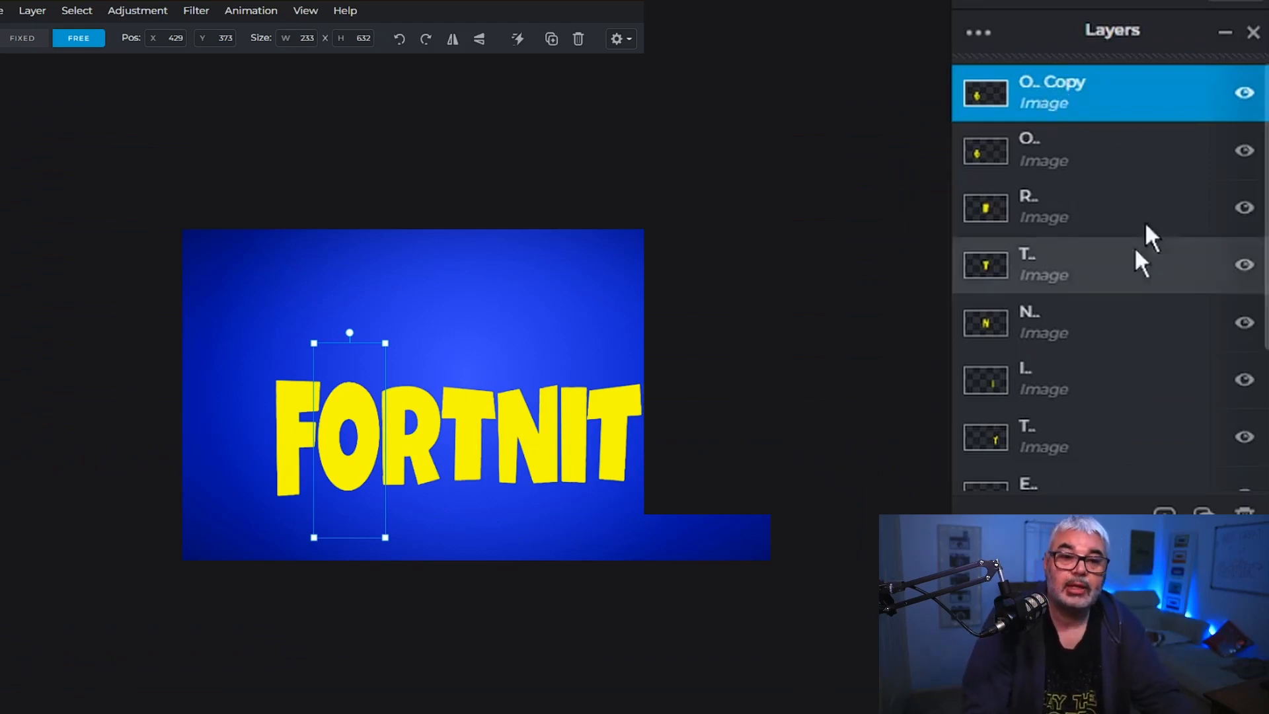
# Merge the O.. Copy layer down with the O and R letter layers.
pyautogui.click(1025, 84)
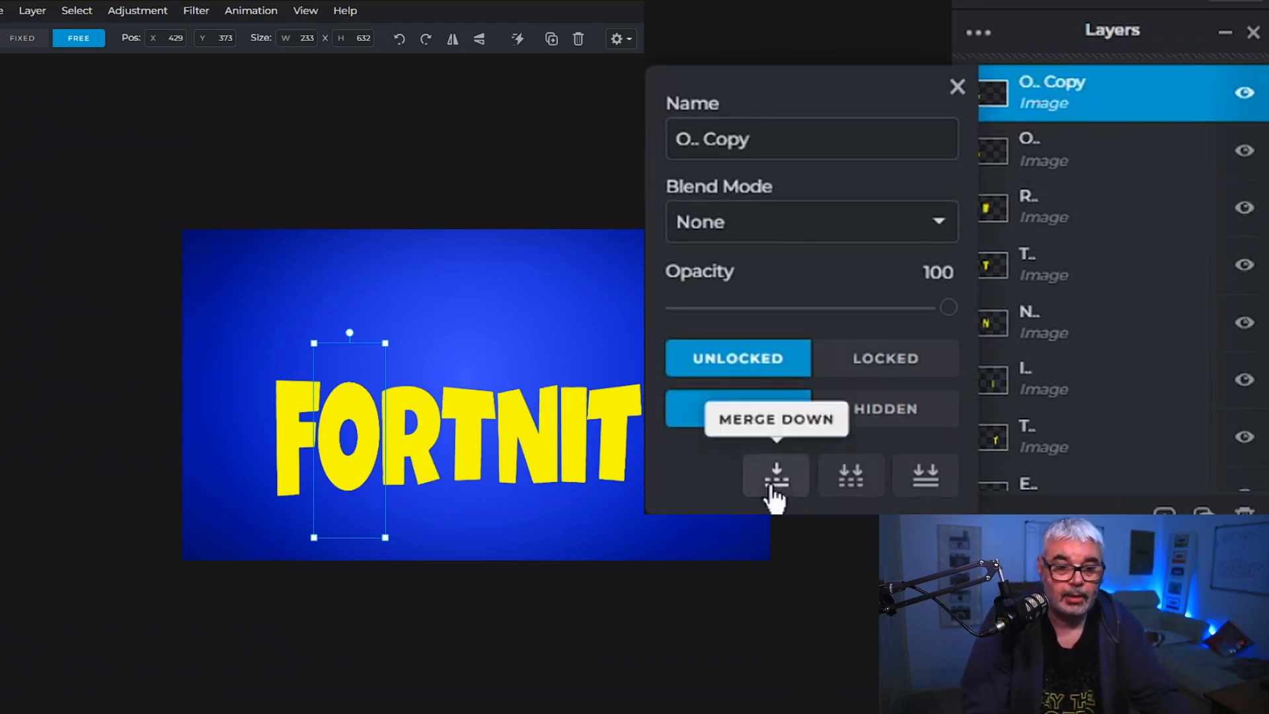
pyautogui.click(777, 485)
pyautogui.click(1057, 99)
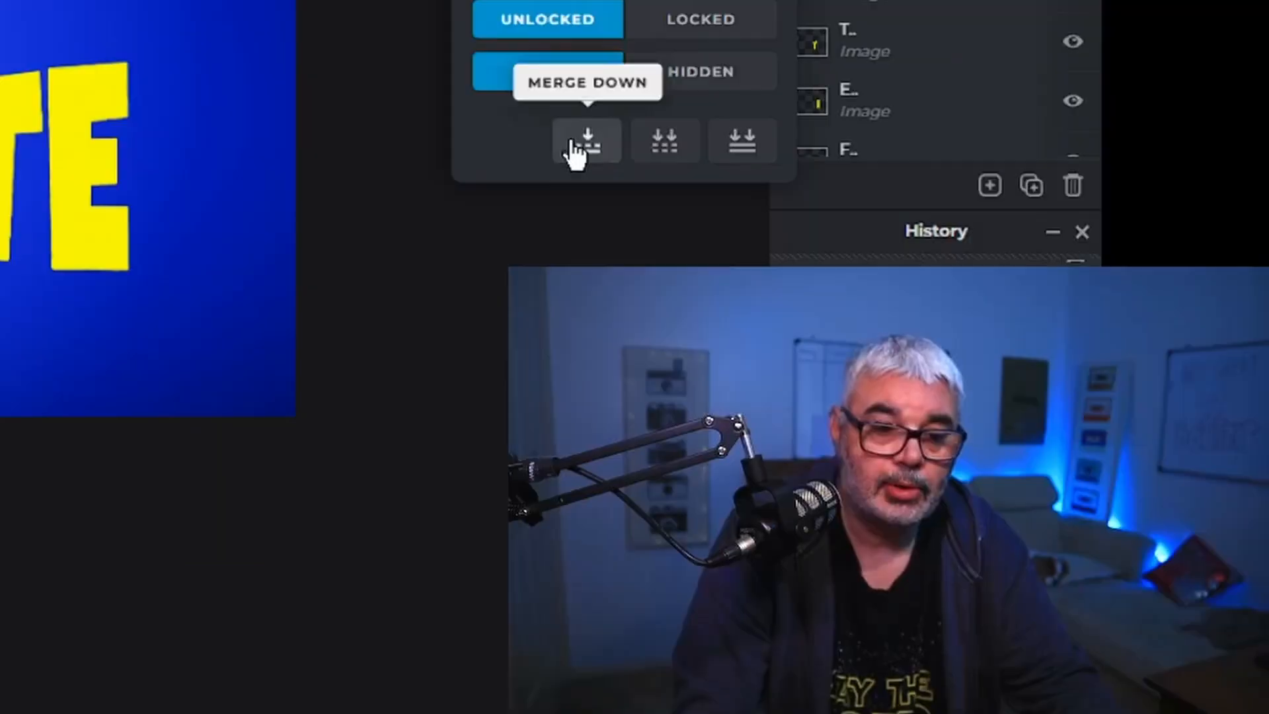
pyautogui.click(776, 475)
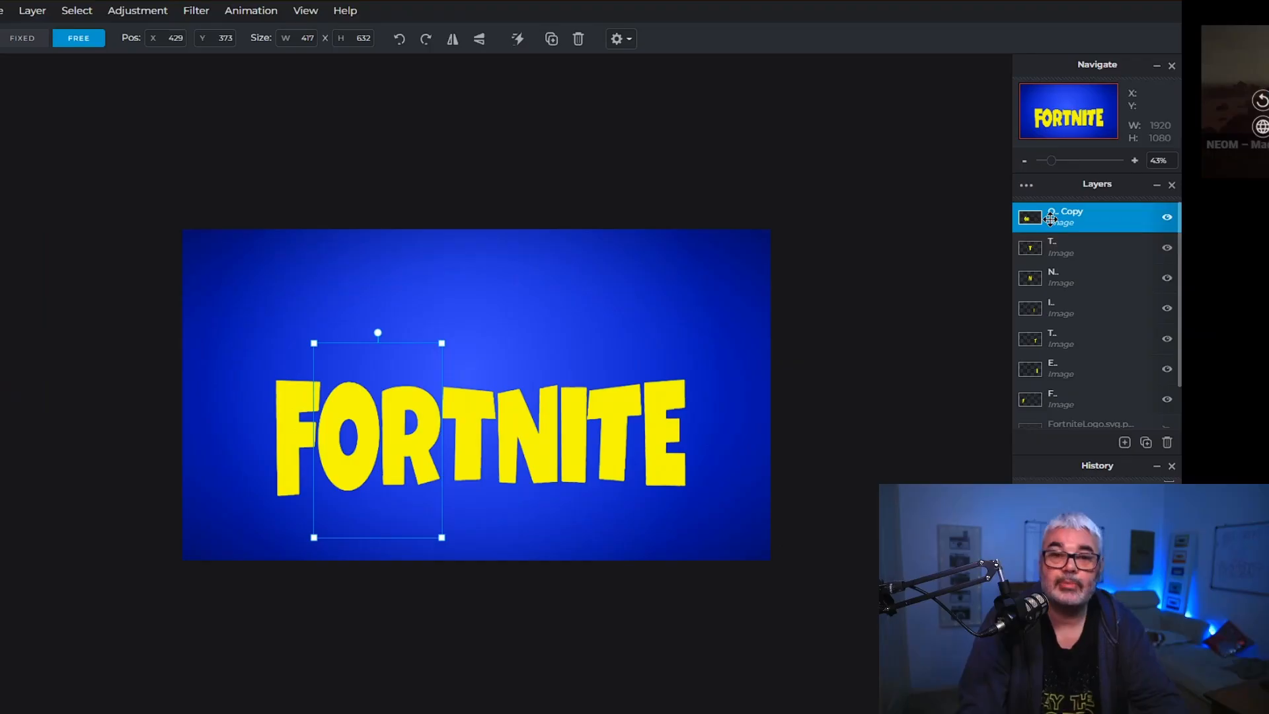
# Merge the O.. Copy layer down through the remaining letter layers, and move the combined lettering up and left on the canvas.
pyautogui.click(1049, 218)
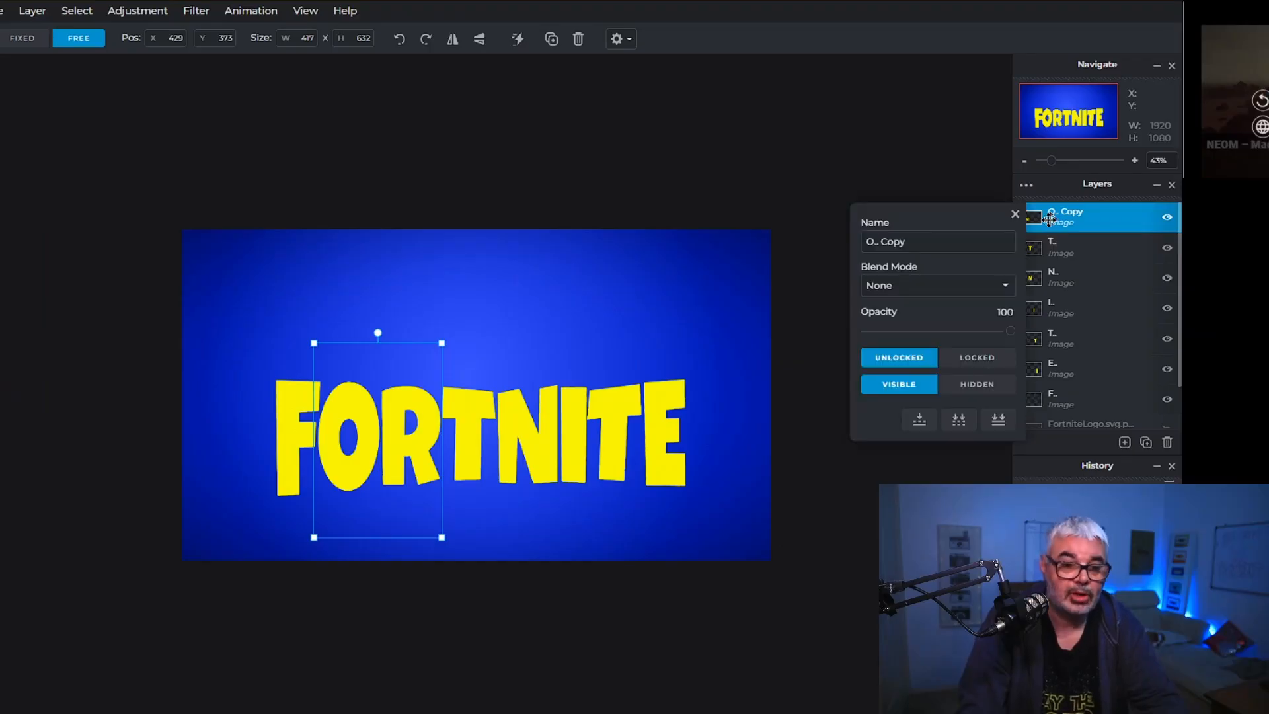
pyautogui.click(918, 420)
pyautogui.click(1065, 219)
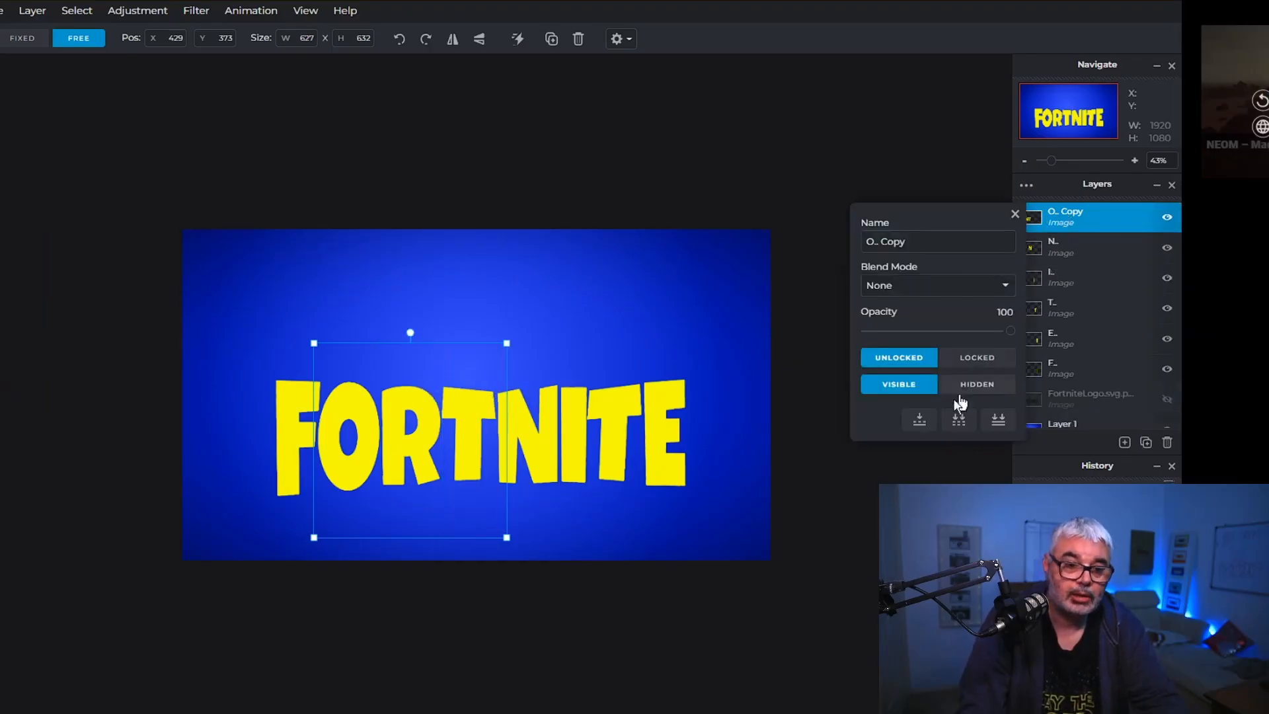
pyautogui.click(918, 420)
pyautogui.click(1063, 218)
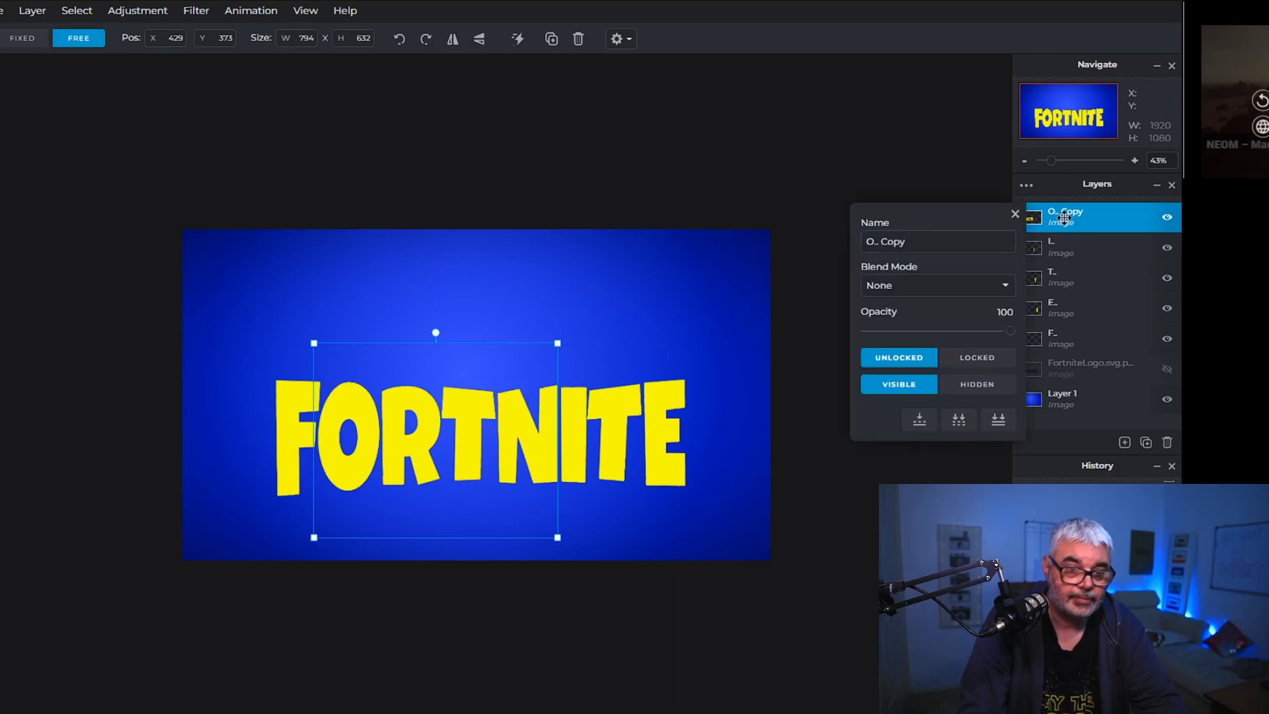
pyautogui.click(918, 419)
pyautogui.click(1059, 219)
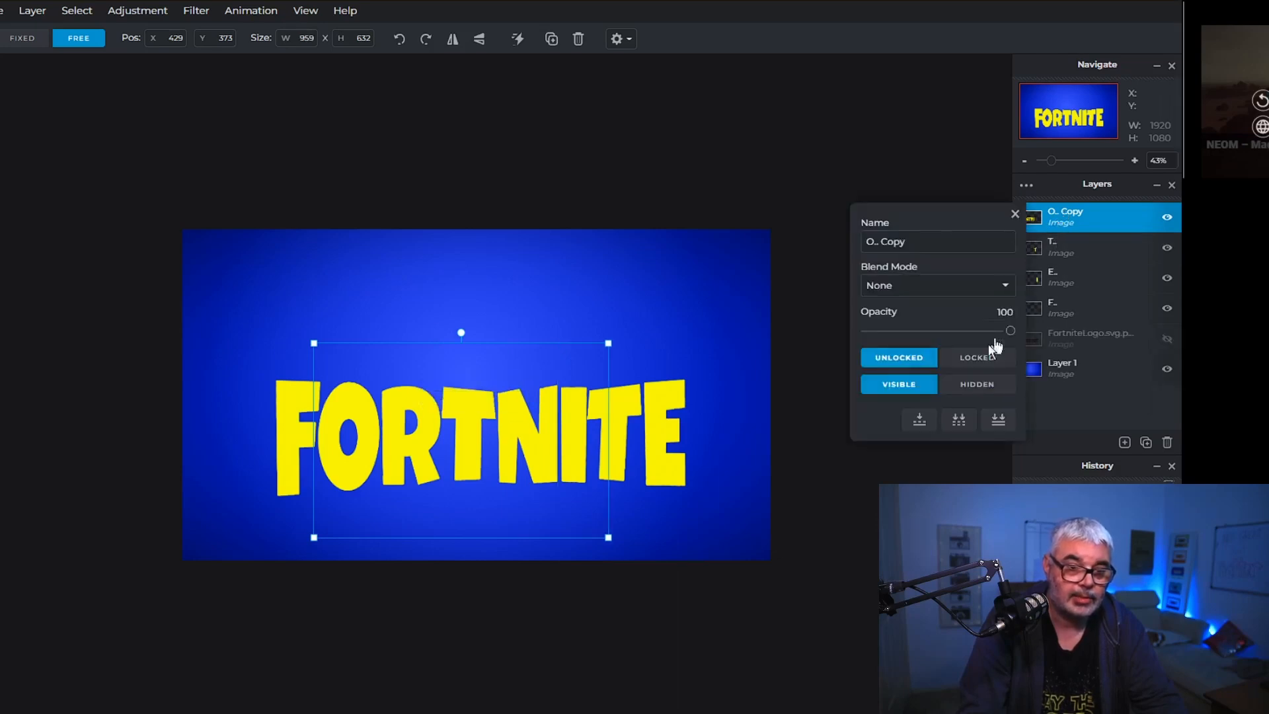
pyautogui.click(918, 420)
pyautogui.moveTo(479, 426); pyautogui.dragTo(407, 325)
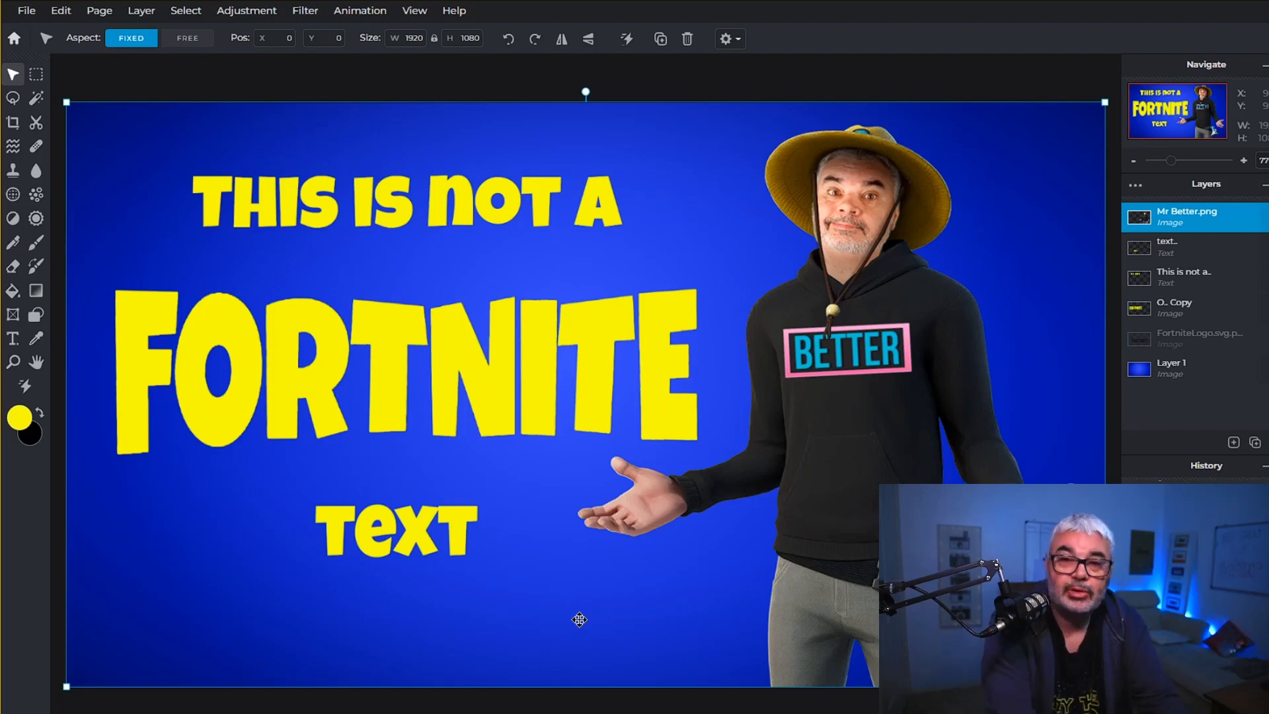